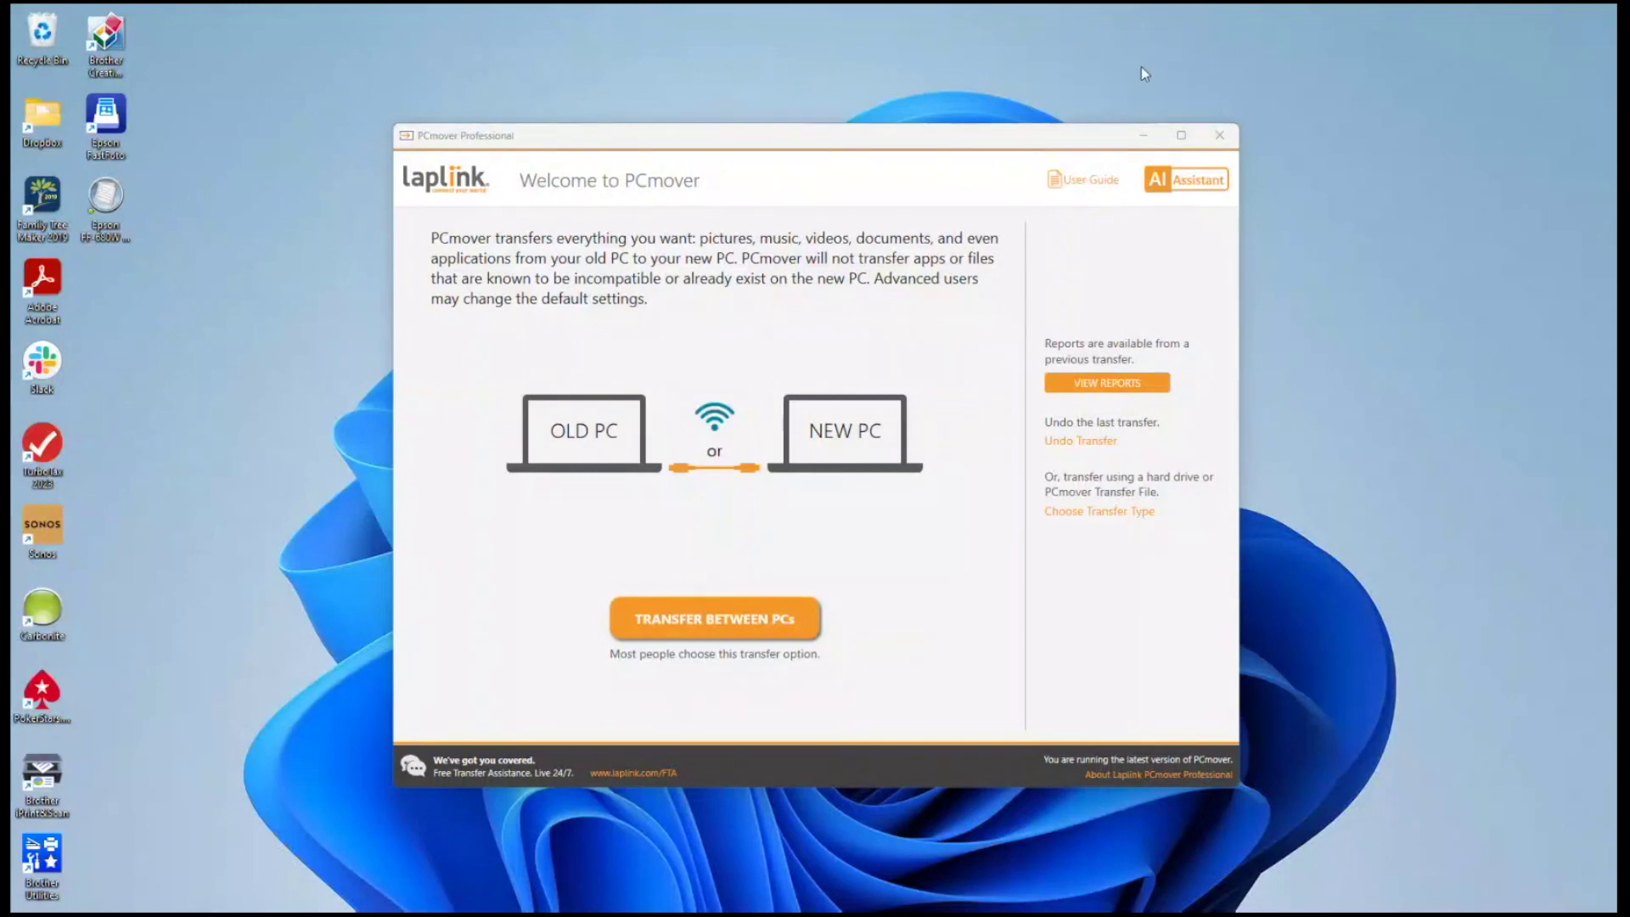
# Step: Ask the AI Assistant 'Do I need a special transfer cable?', read its reply, then close the chat
pyautogui.click(1192, 189)
pyautogui.click(1282, 564)
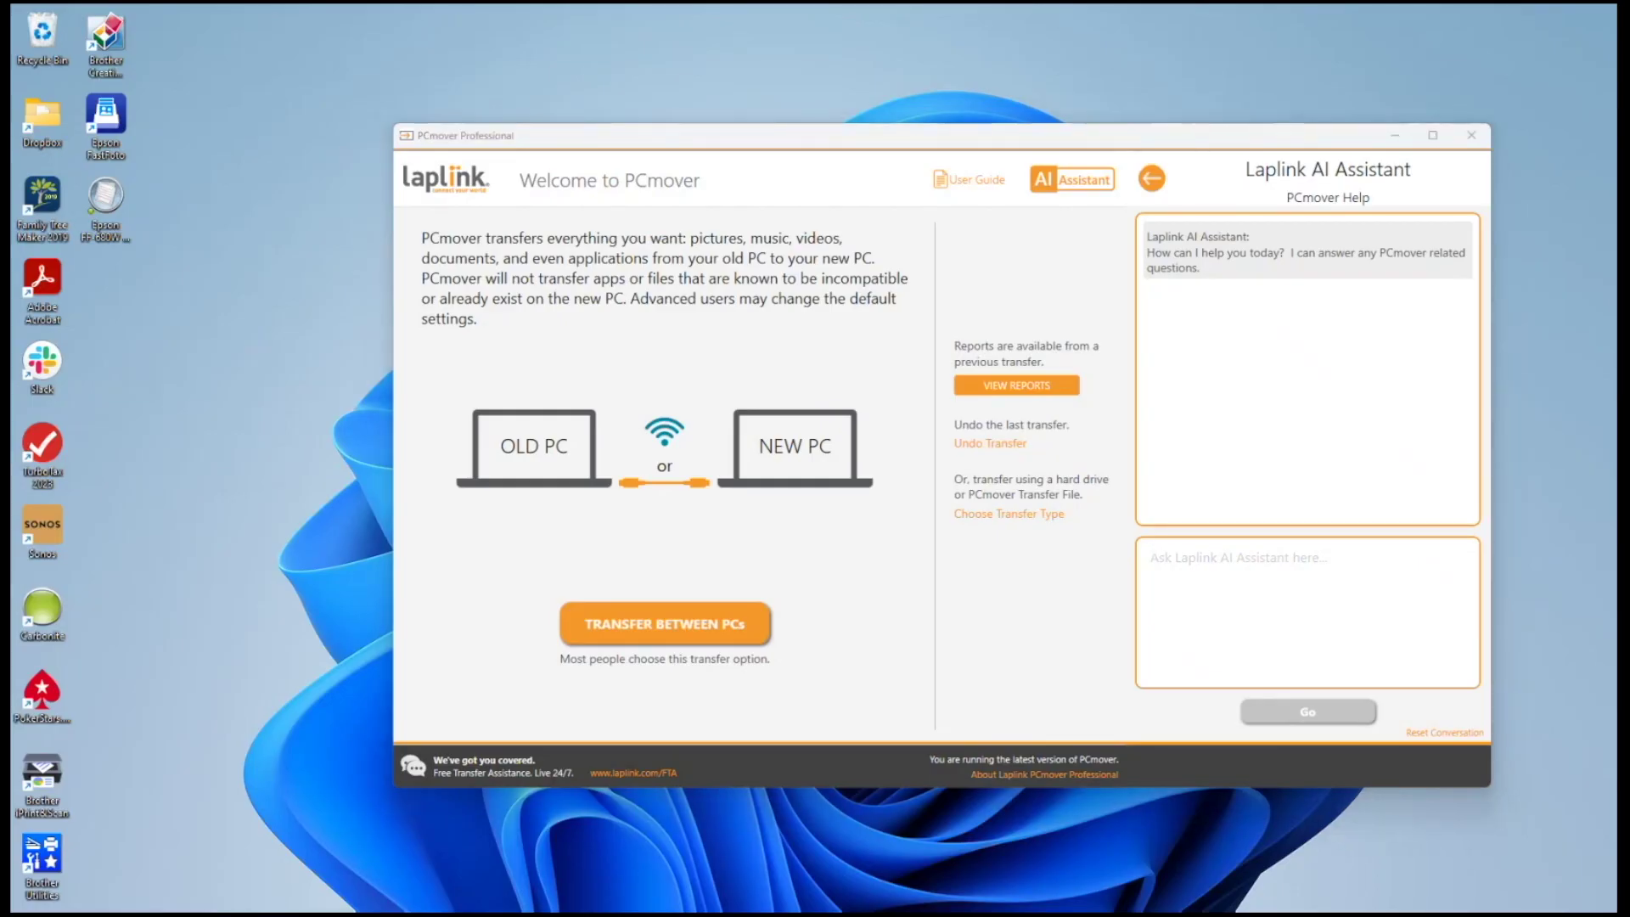
pyautogui.click(1225, 559)
pyautogui.write('Do ')
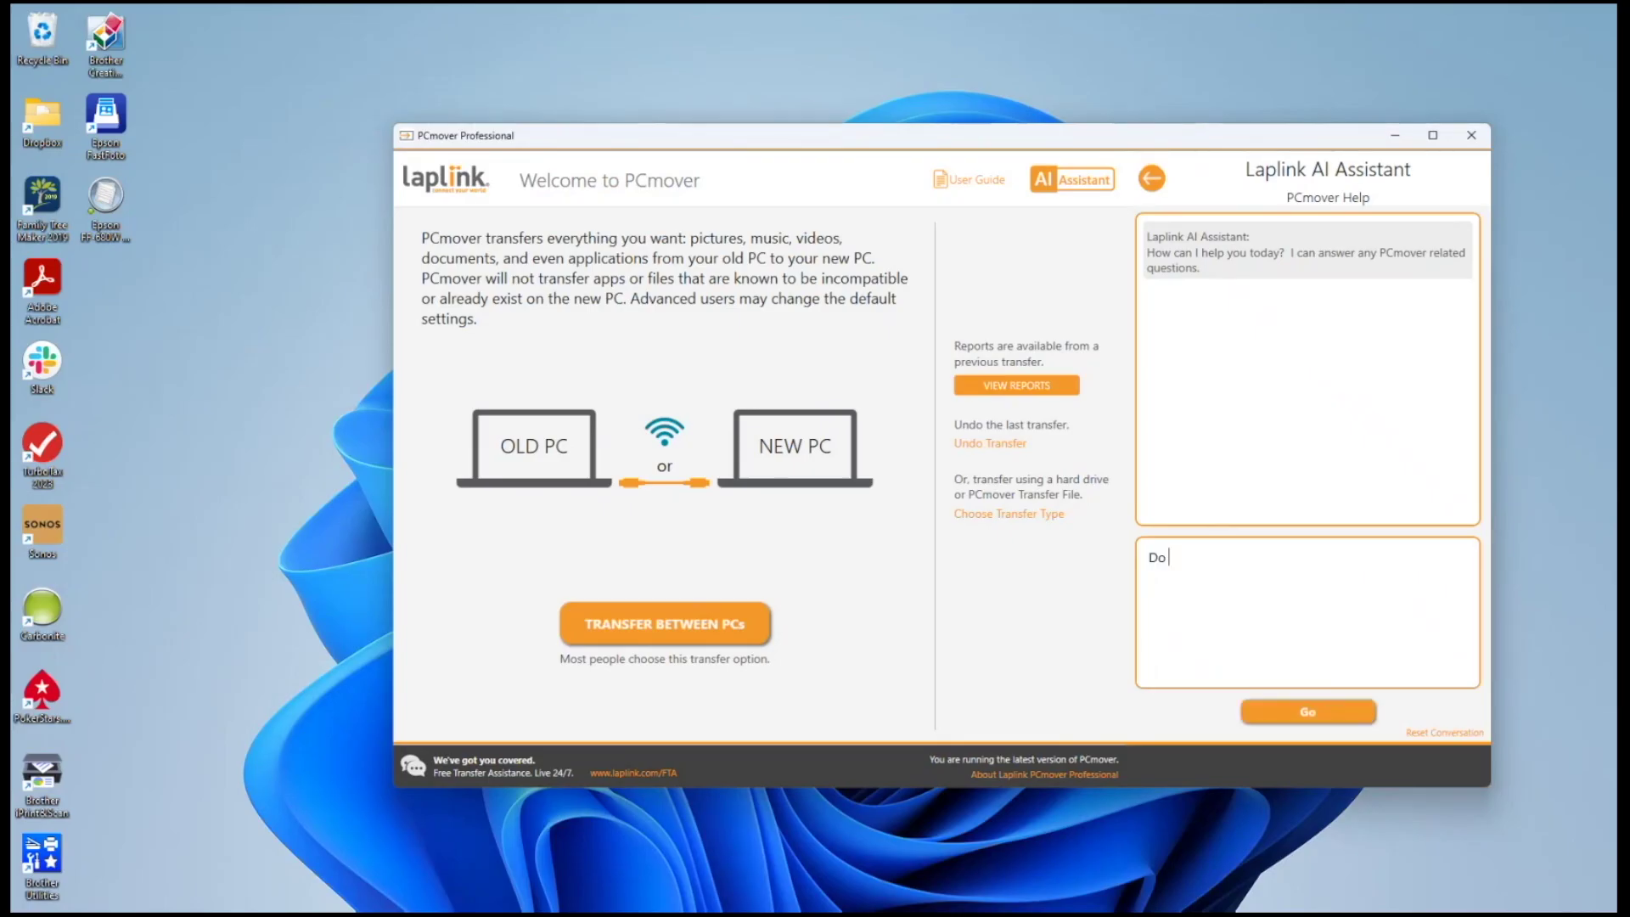
pyautogui.write('I need a special transfer cable?')
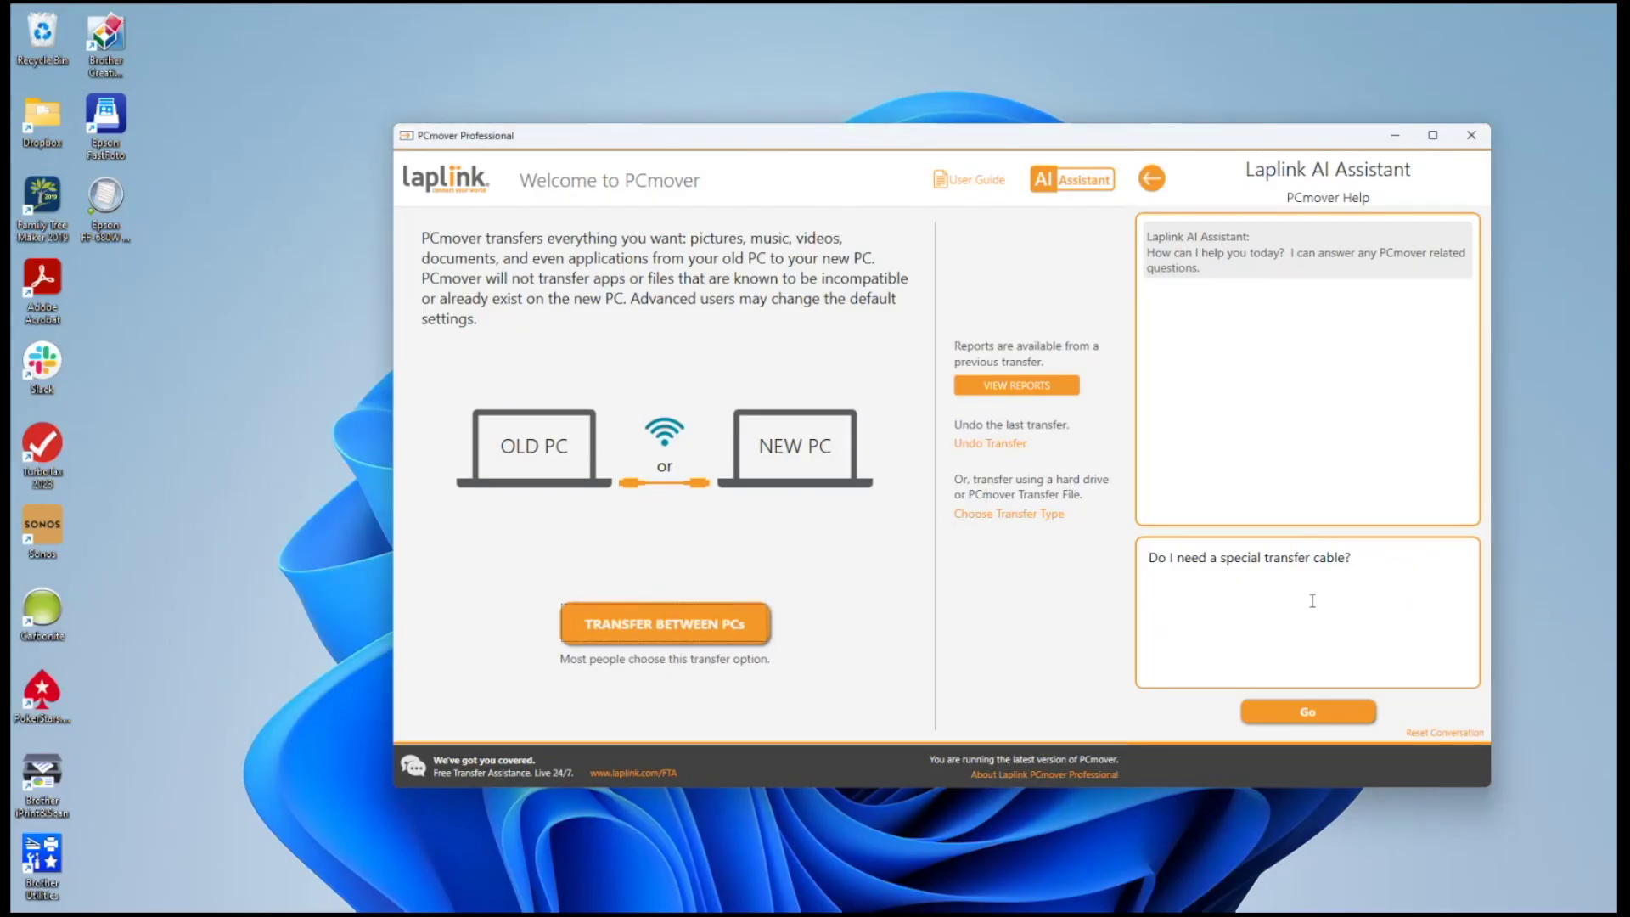
pyautogui.click(1323, 713)
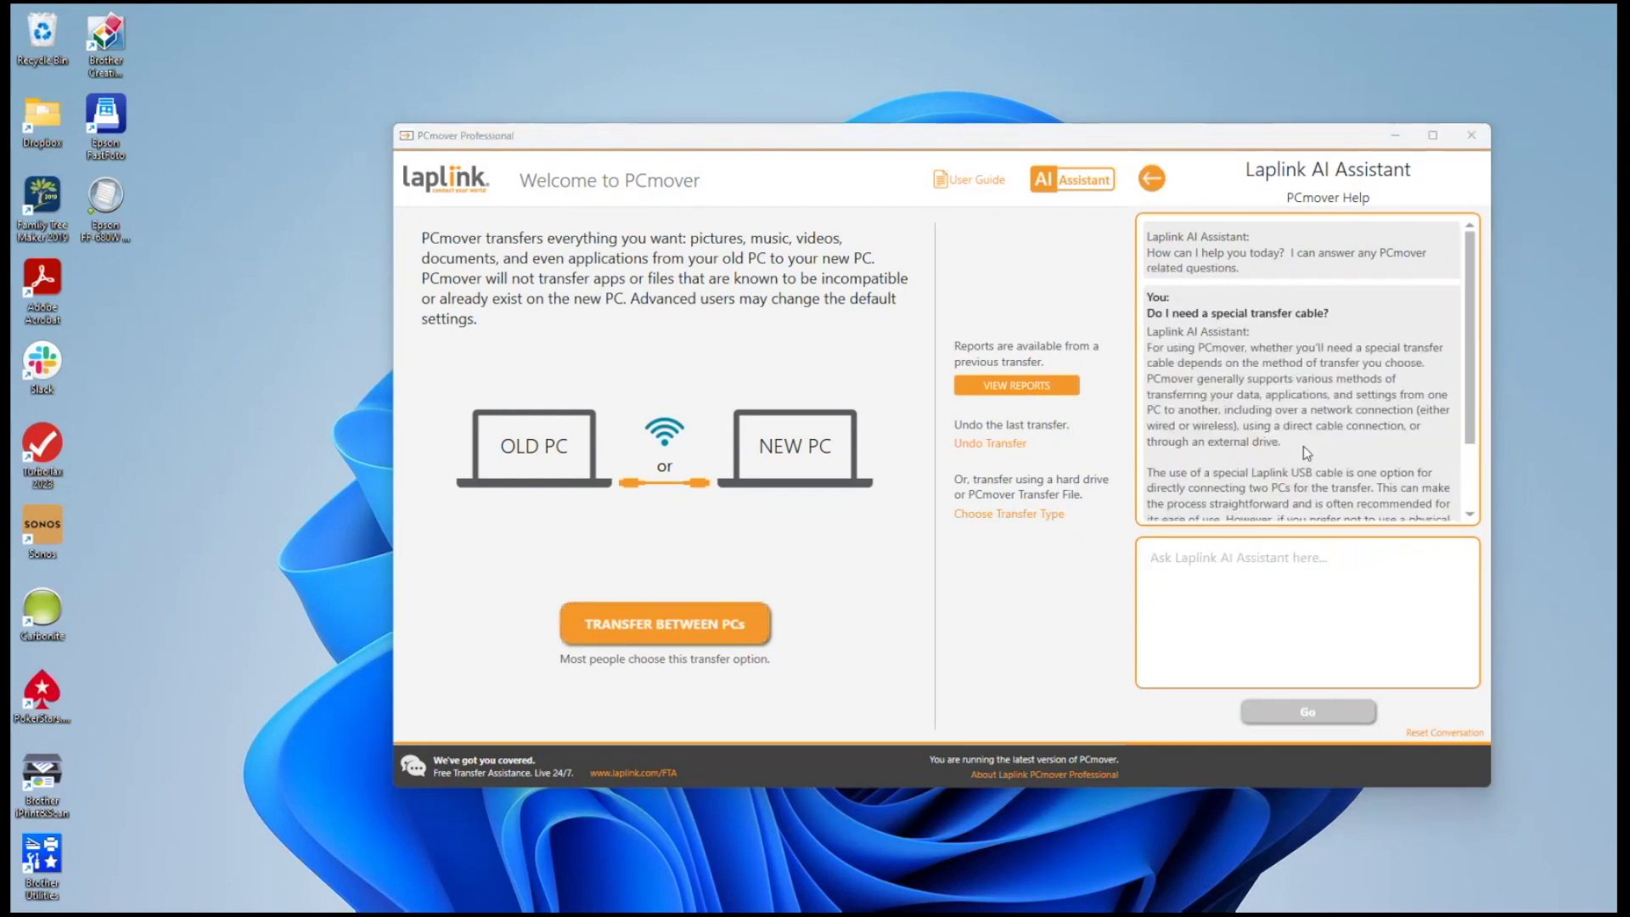
pyautogui.moveTo(1467, 323); pyautogui.dragTo(1474, 389)
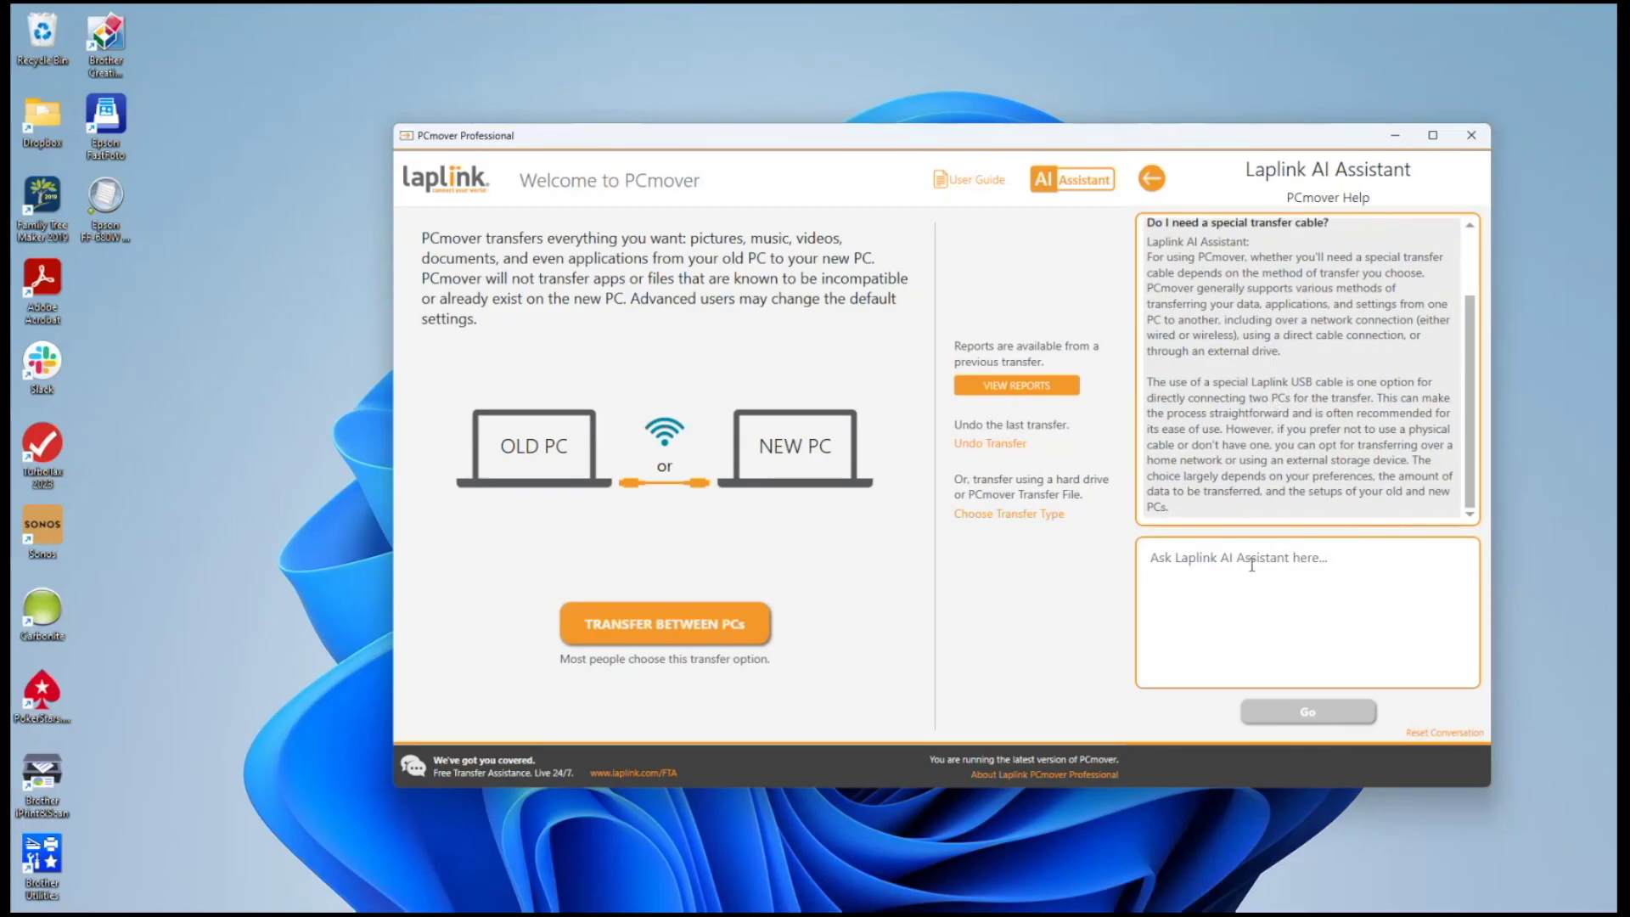
pyautogui.click(1153, 179)
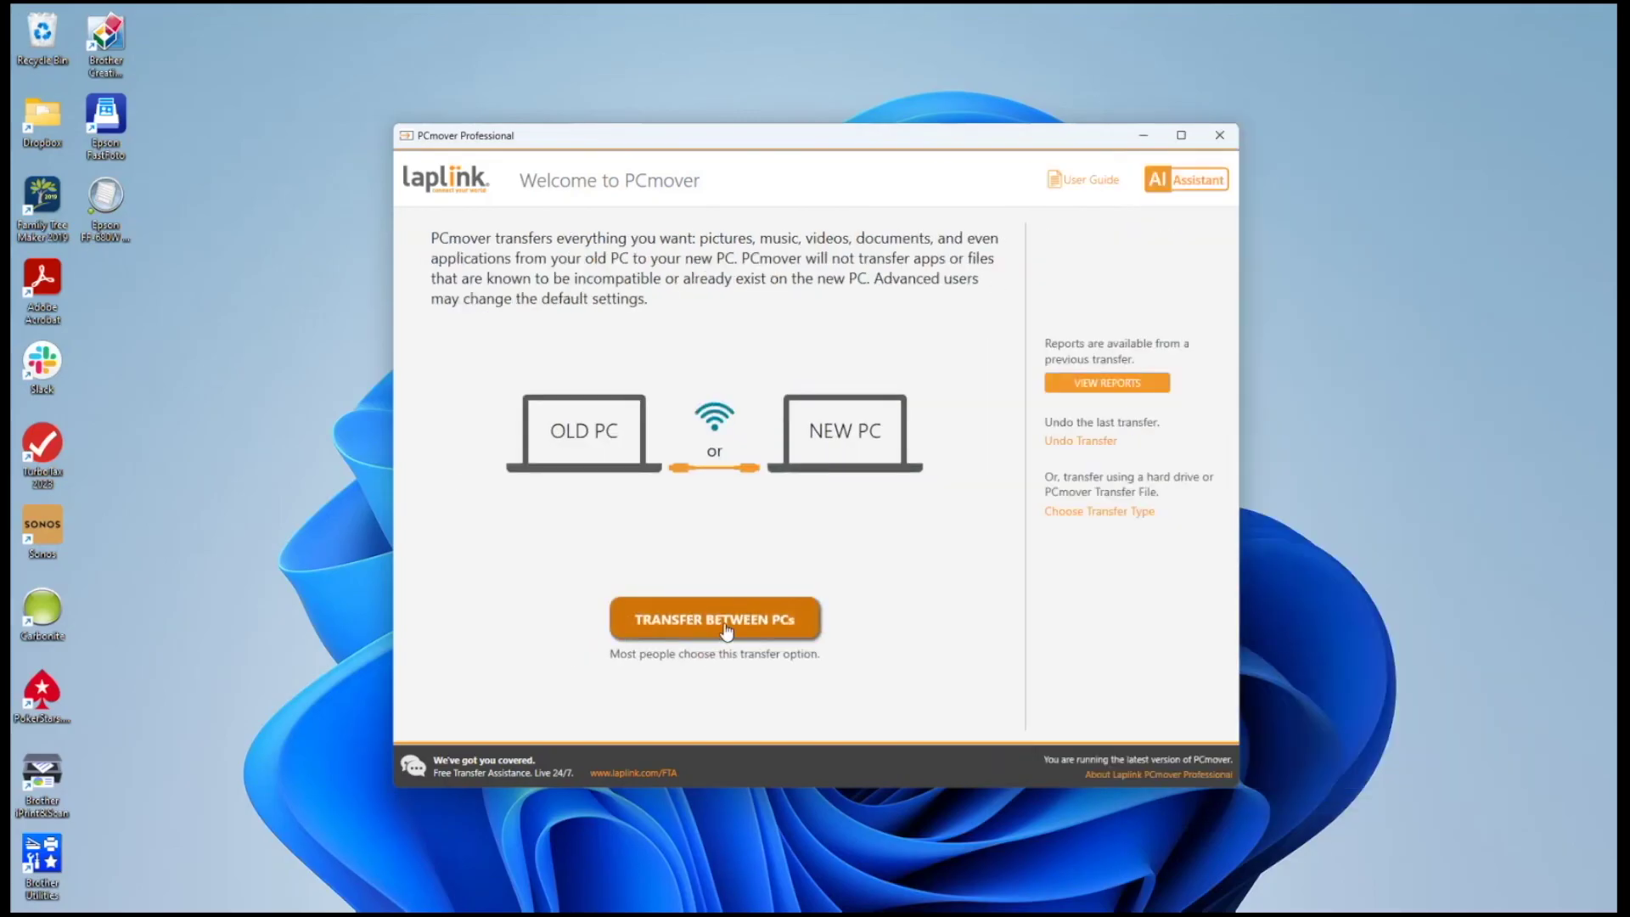
# Step: Start a transfer between PCs, analyze the old PC, and open the Laplink AI customization chat
pyautogui.click(726, 630)
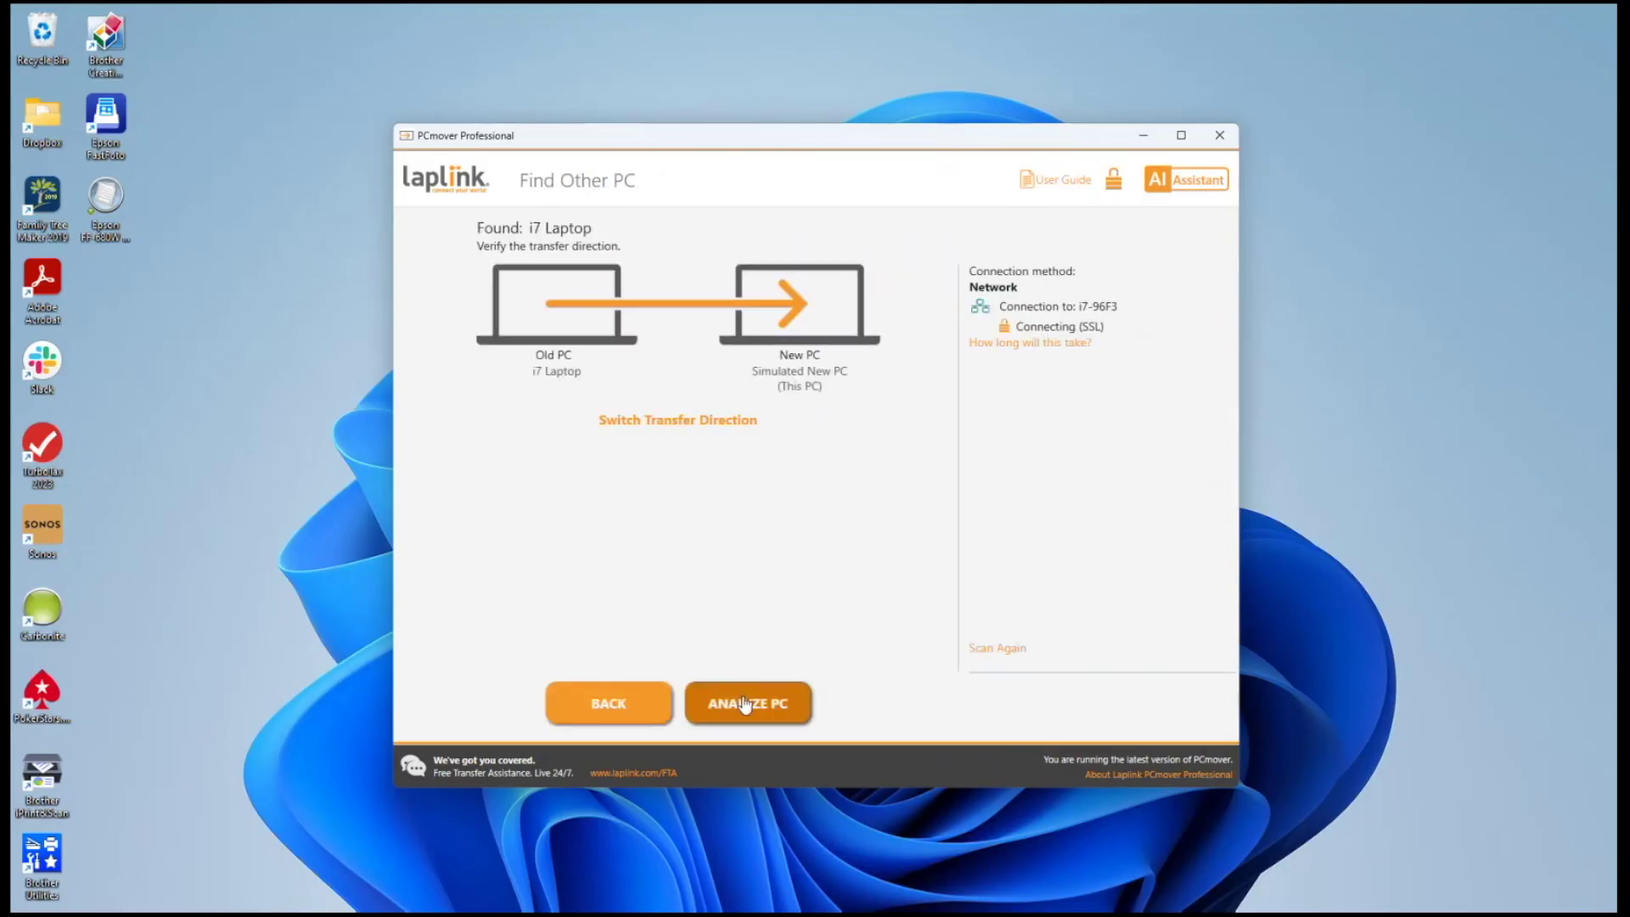
pyautogui.click(744, 704)
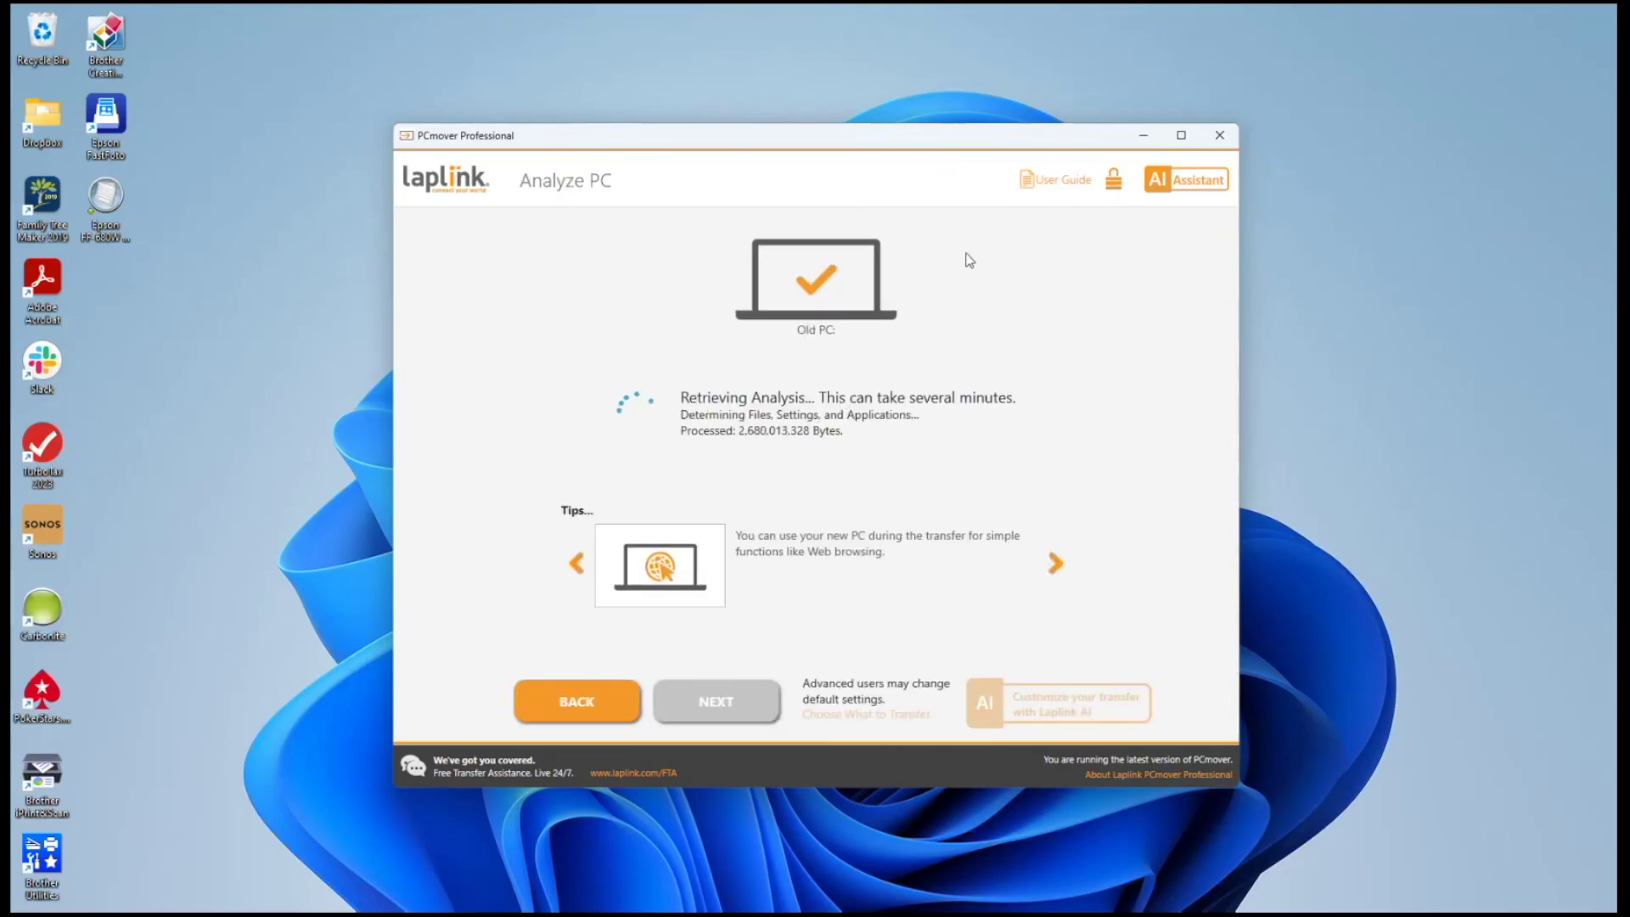
pyautogui.click(1078, 705)
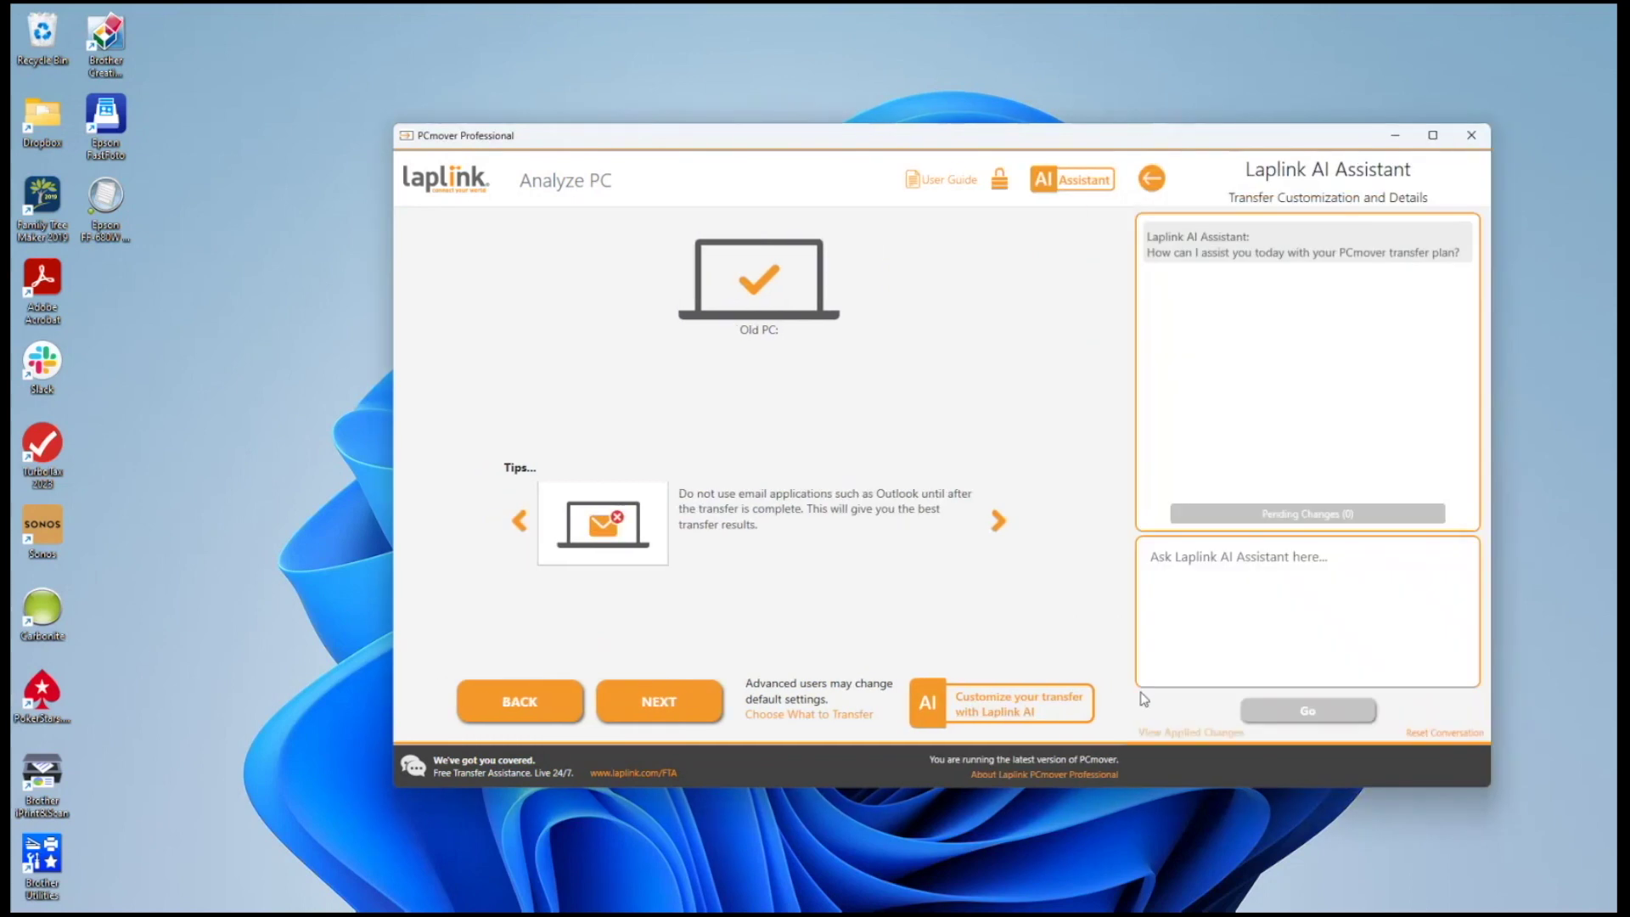
pyautogui.click(1260, 564)
# Step: Ask the assistant 'What applications are transferring?' and read the list
pyautogui.write('What appl')
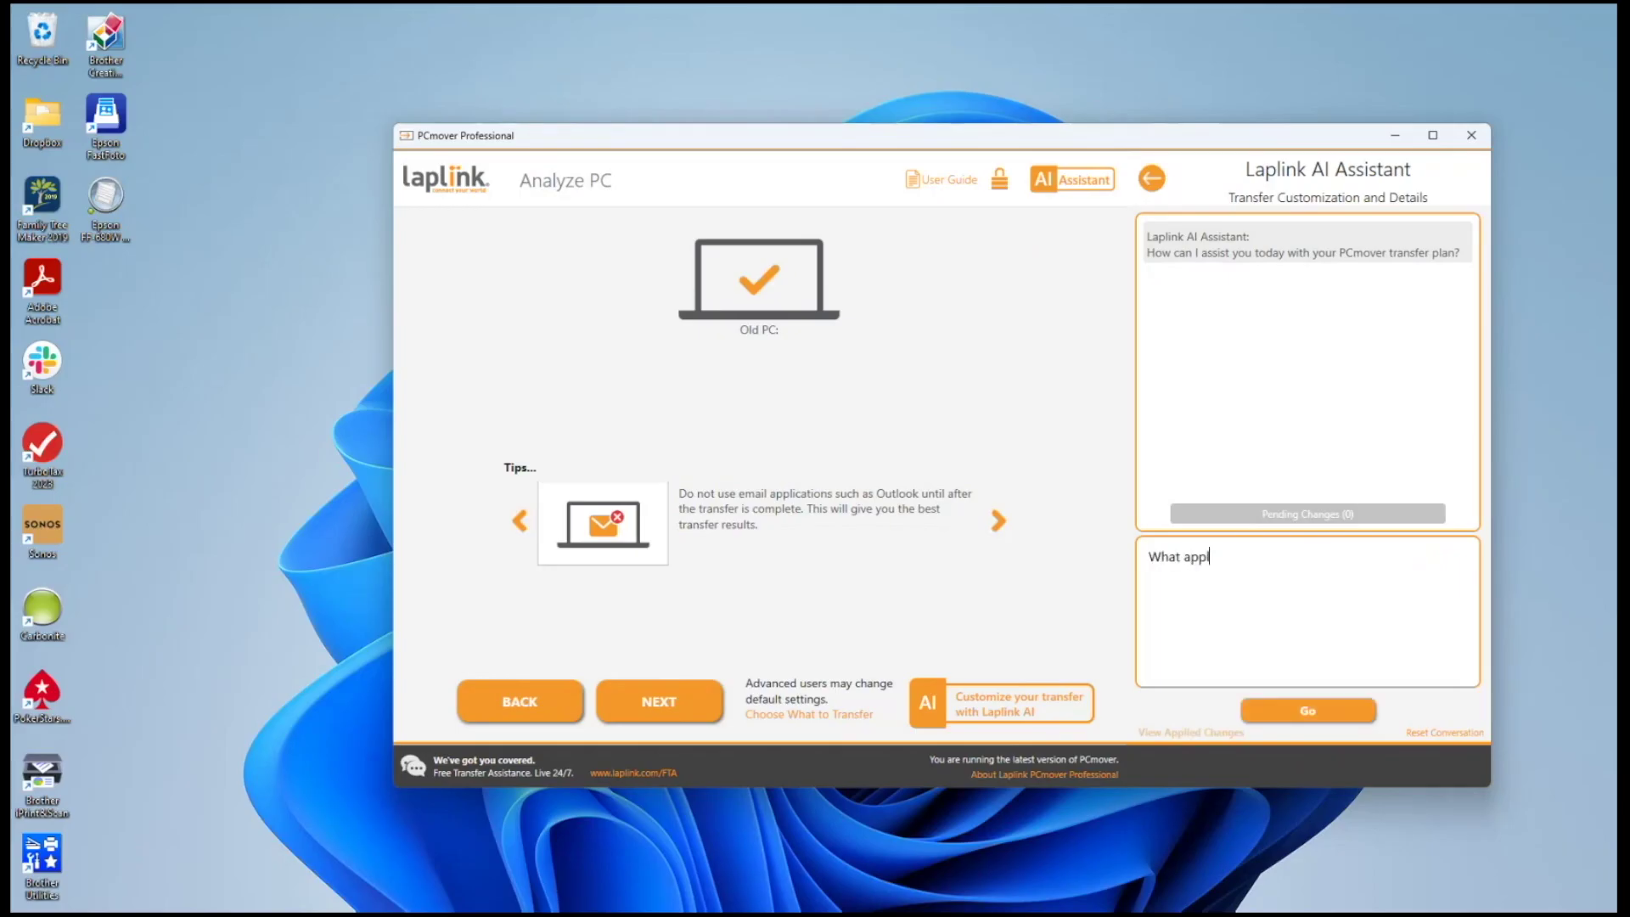
pyautogui.write('ications are transferring?')
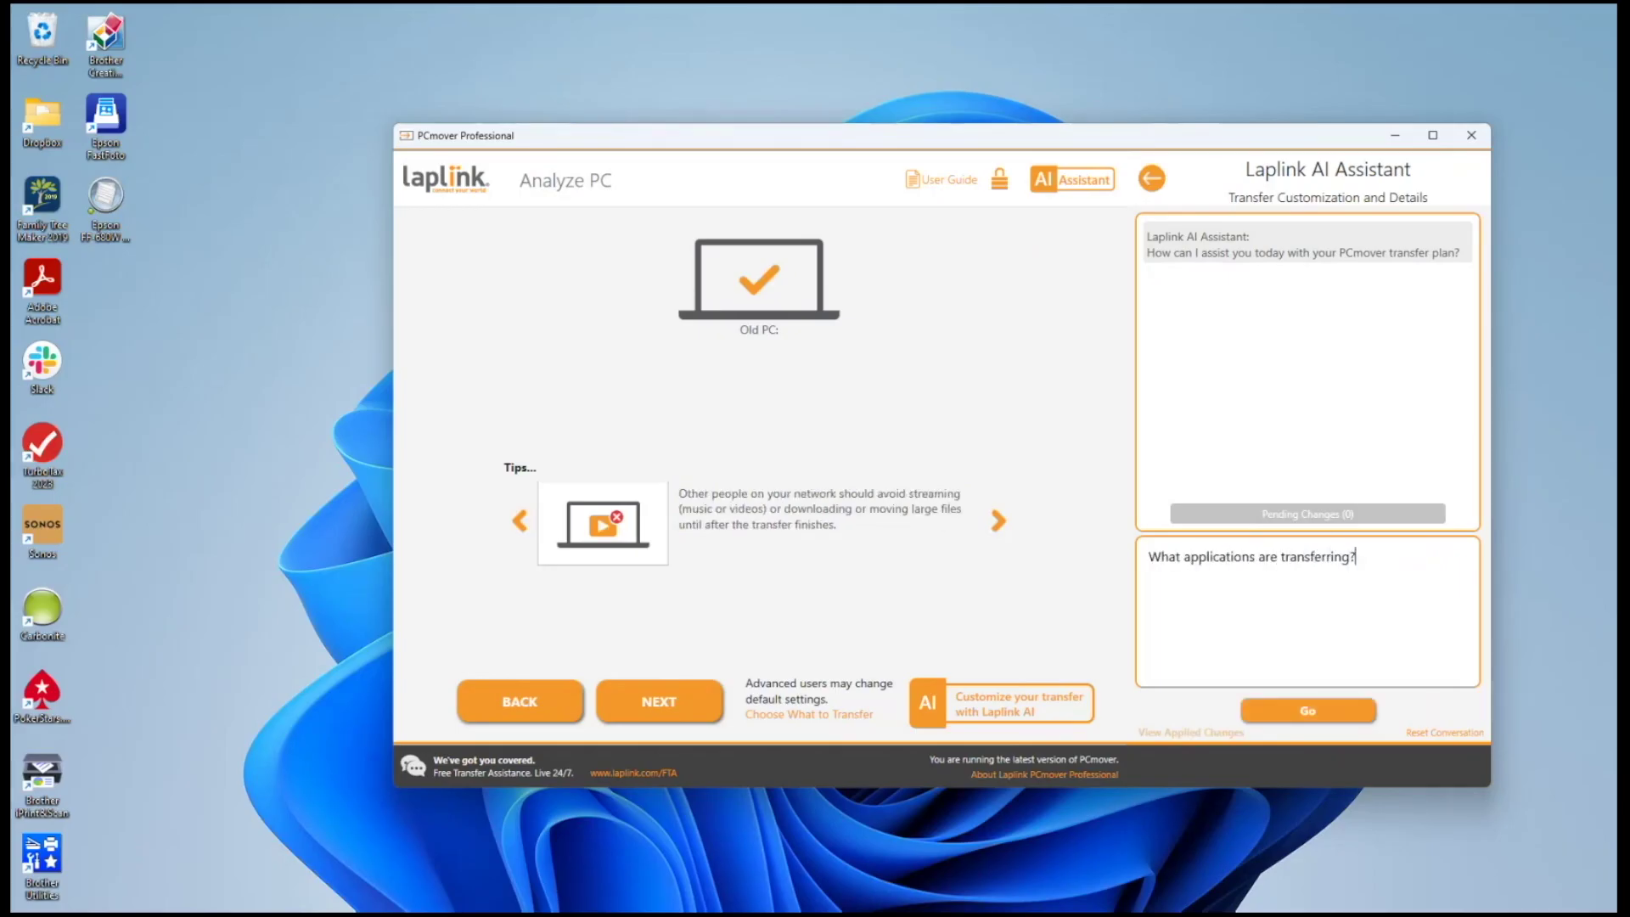
pyautogui.press('Return')
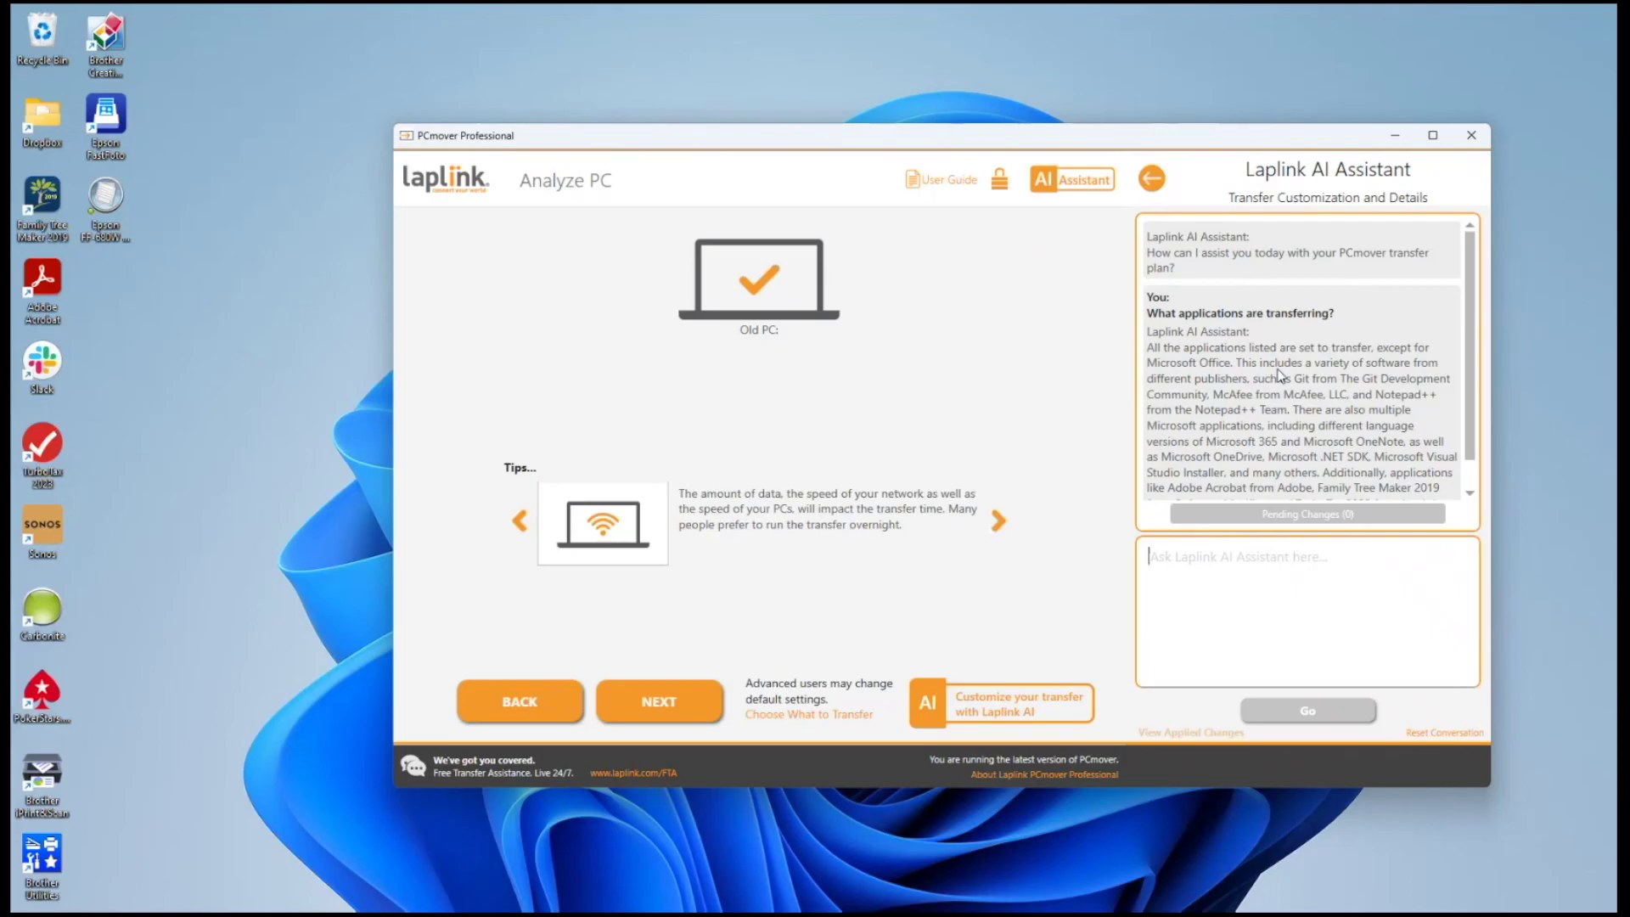
pyautogui.scroll(-1, 1296, 411)
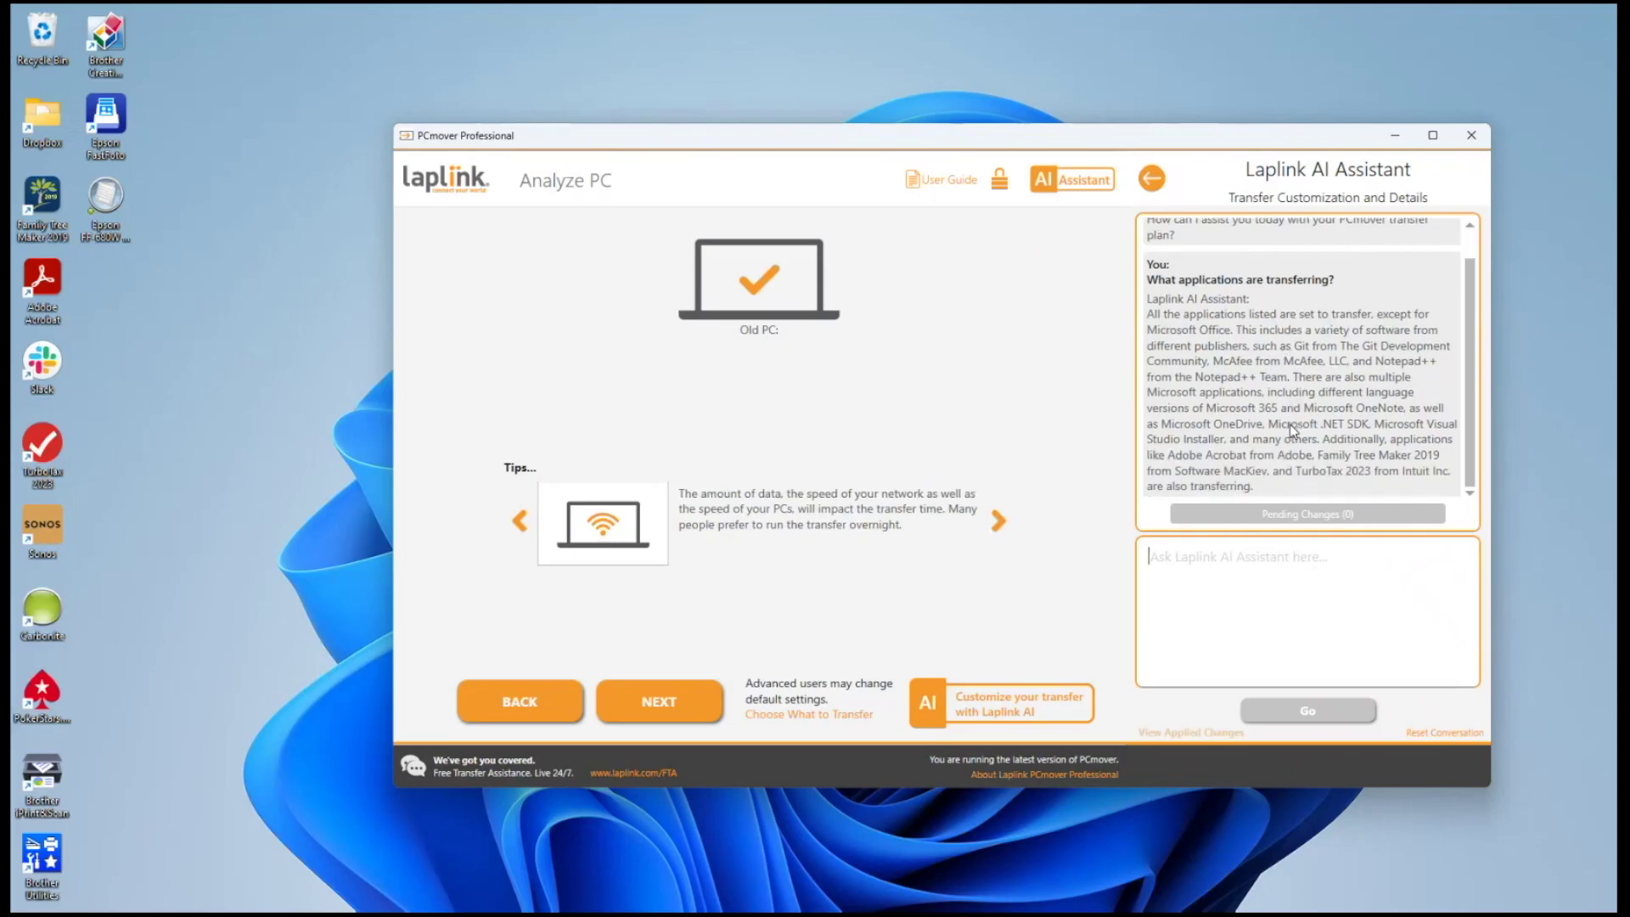
# Step: Ask 'Why is Office not transferring?', then start the request 'Transfer Office anyways.'
pyautogui.write('Why is Of')
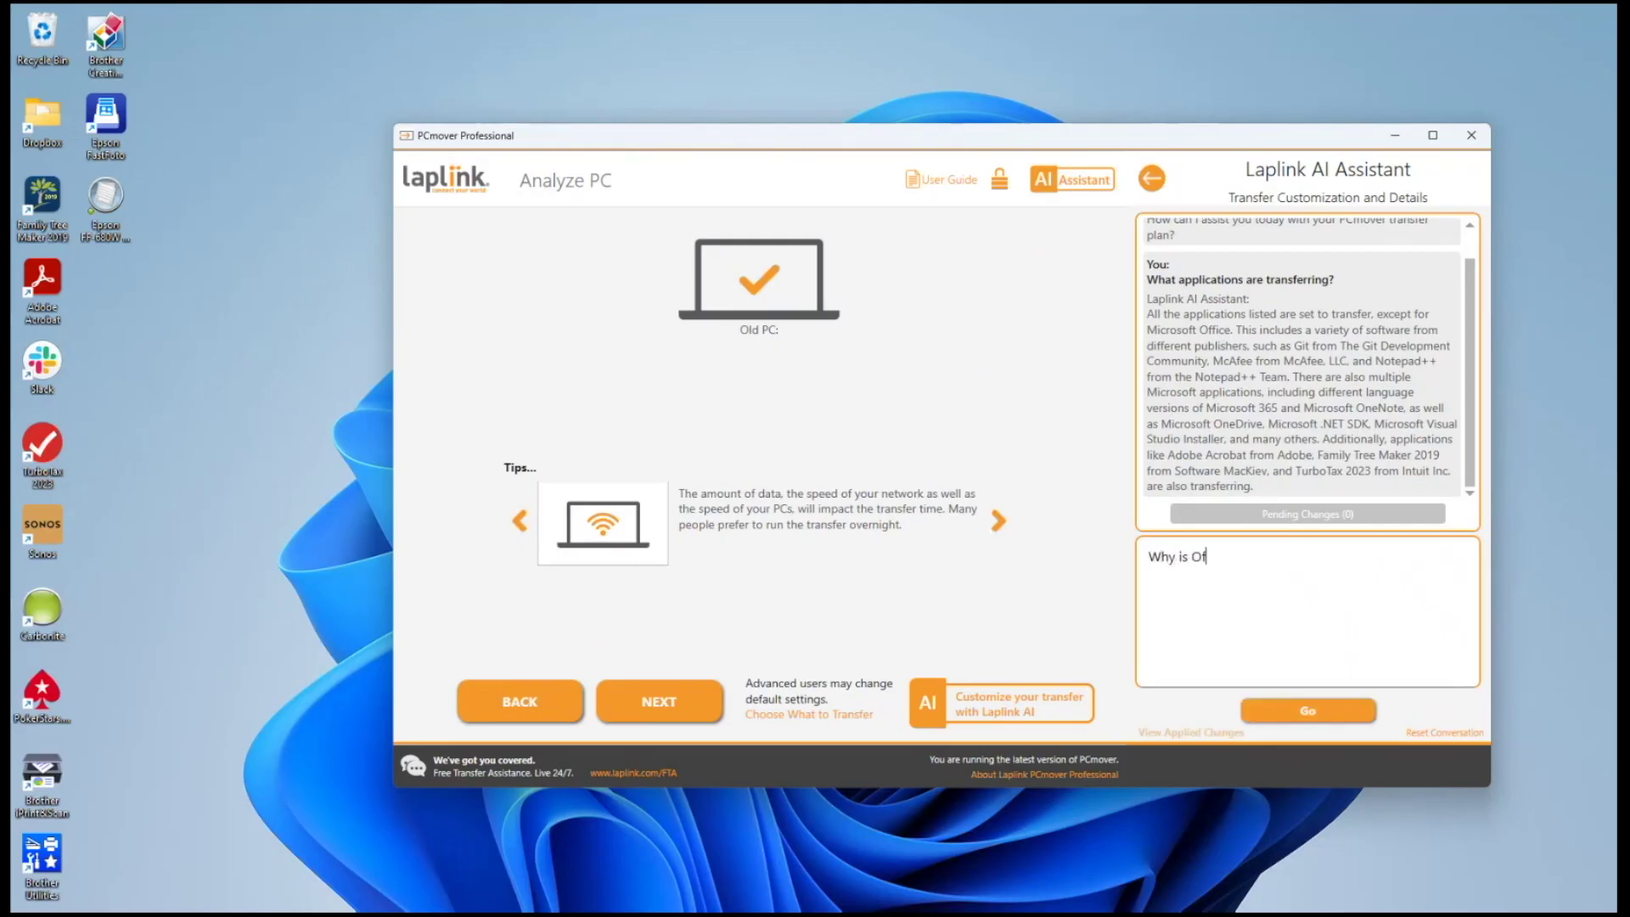
pyautogui.write('fice not transferring?')
pyautogui.press('Return')
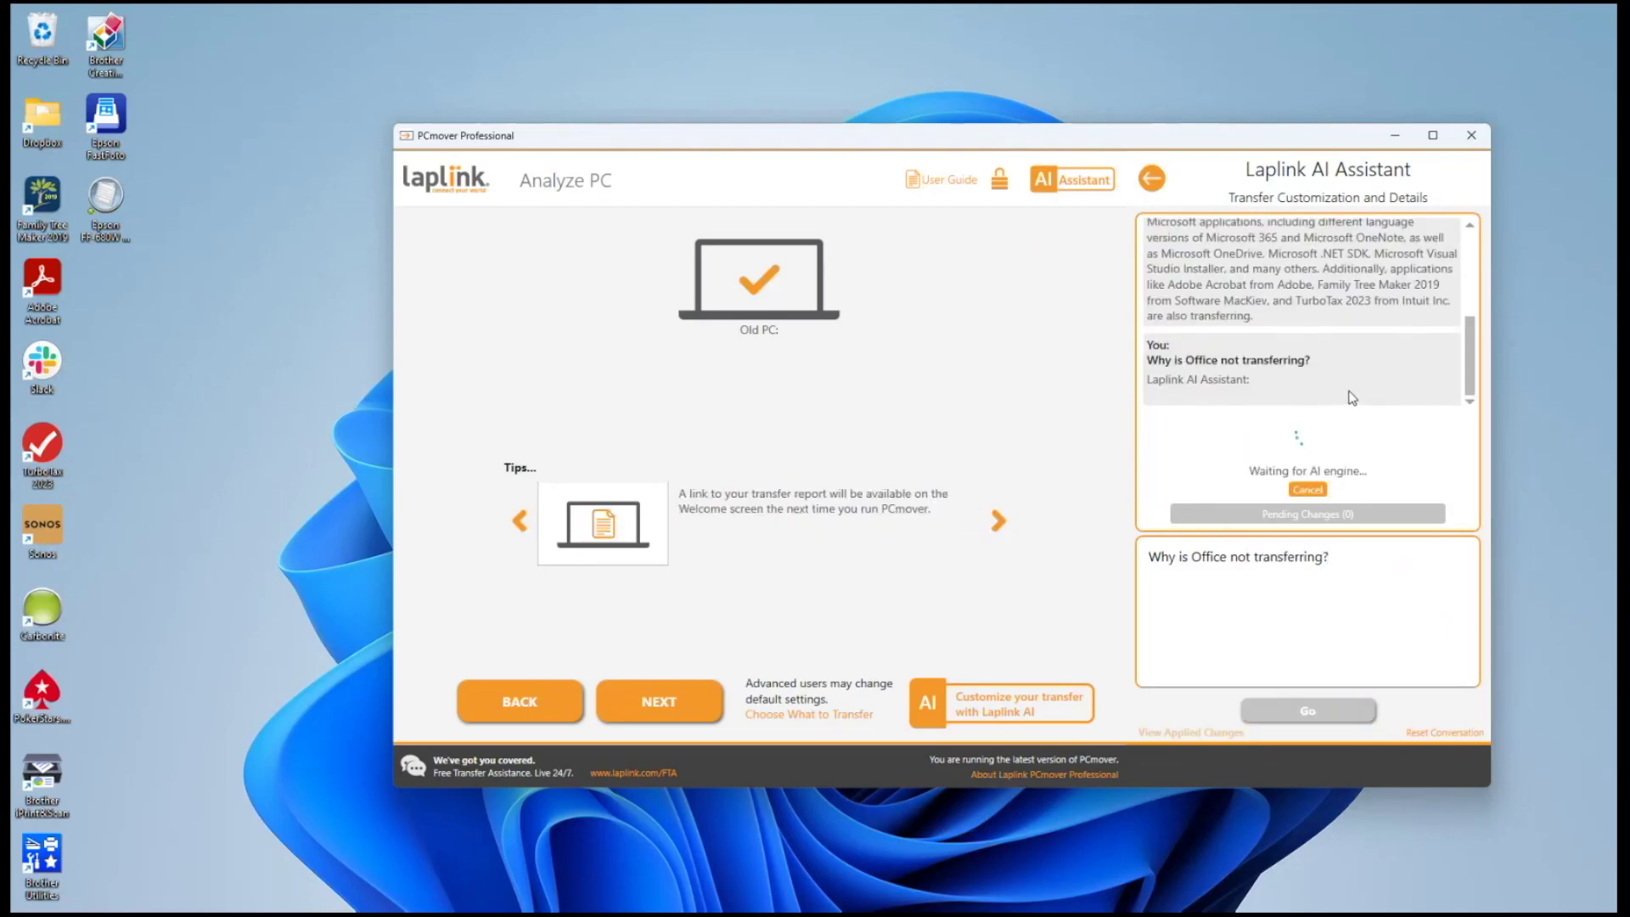
pyautogui.scroll(-1, 1341, 414)
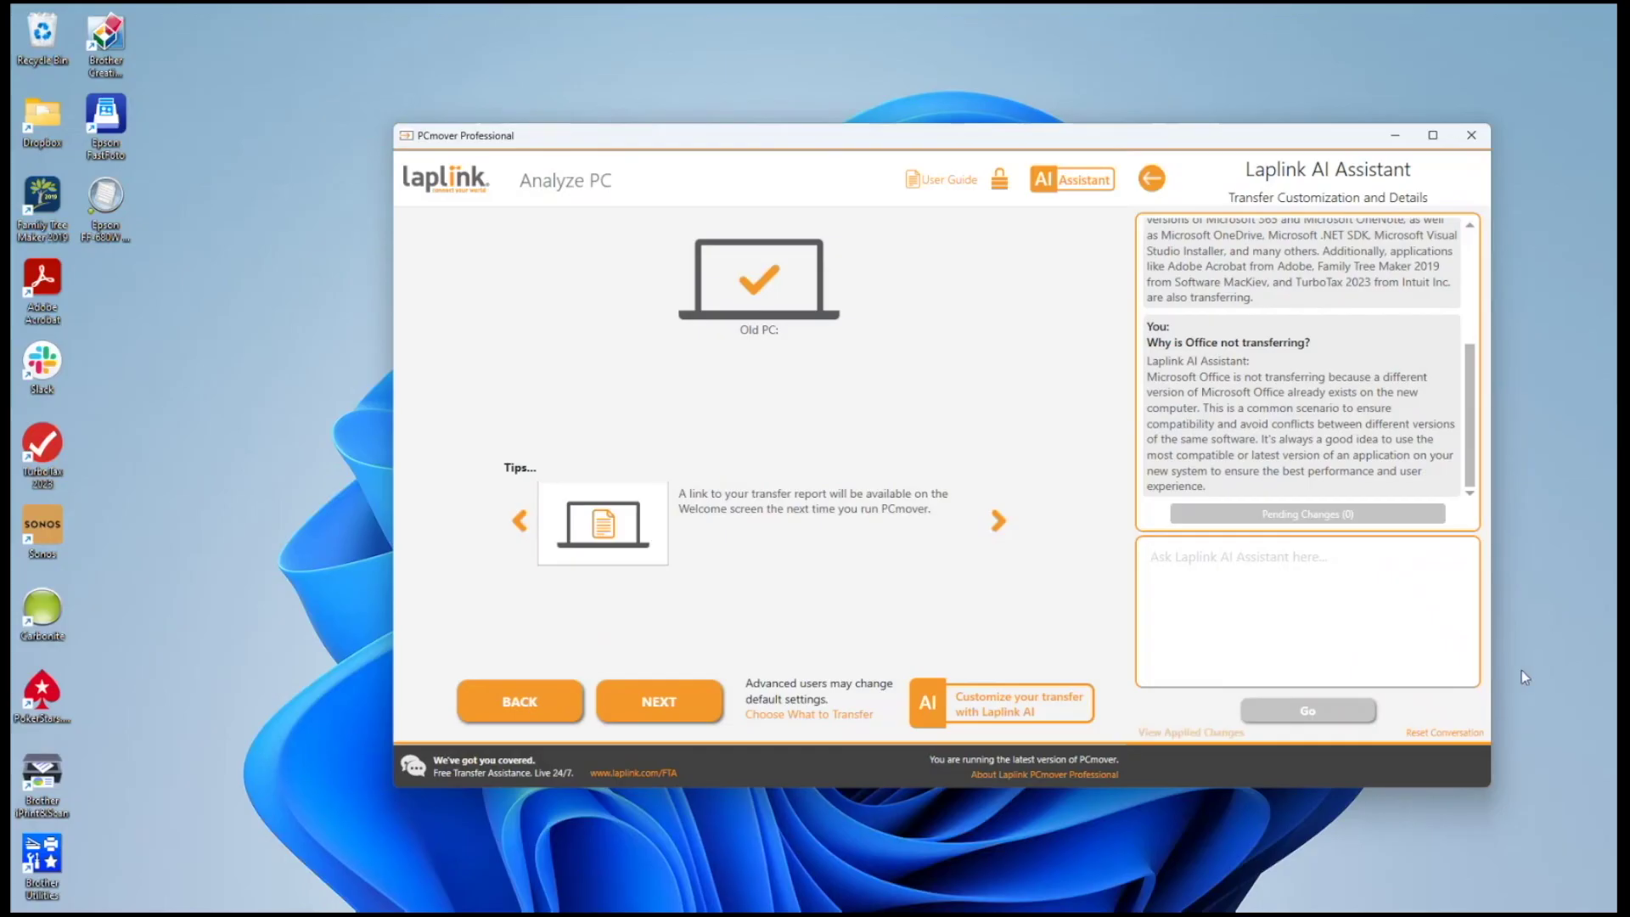
pyautogui.write('Transfe')
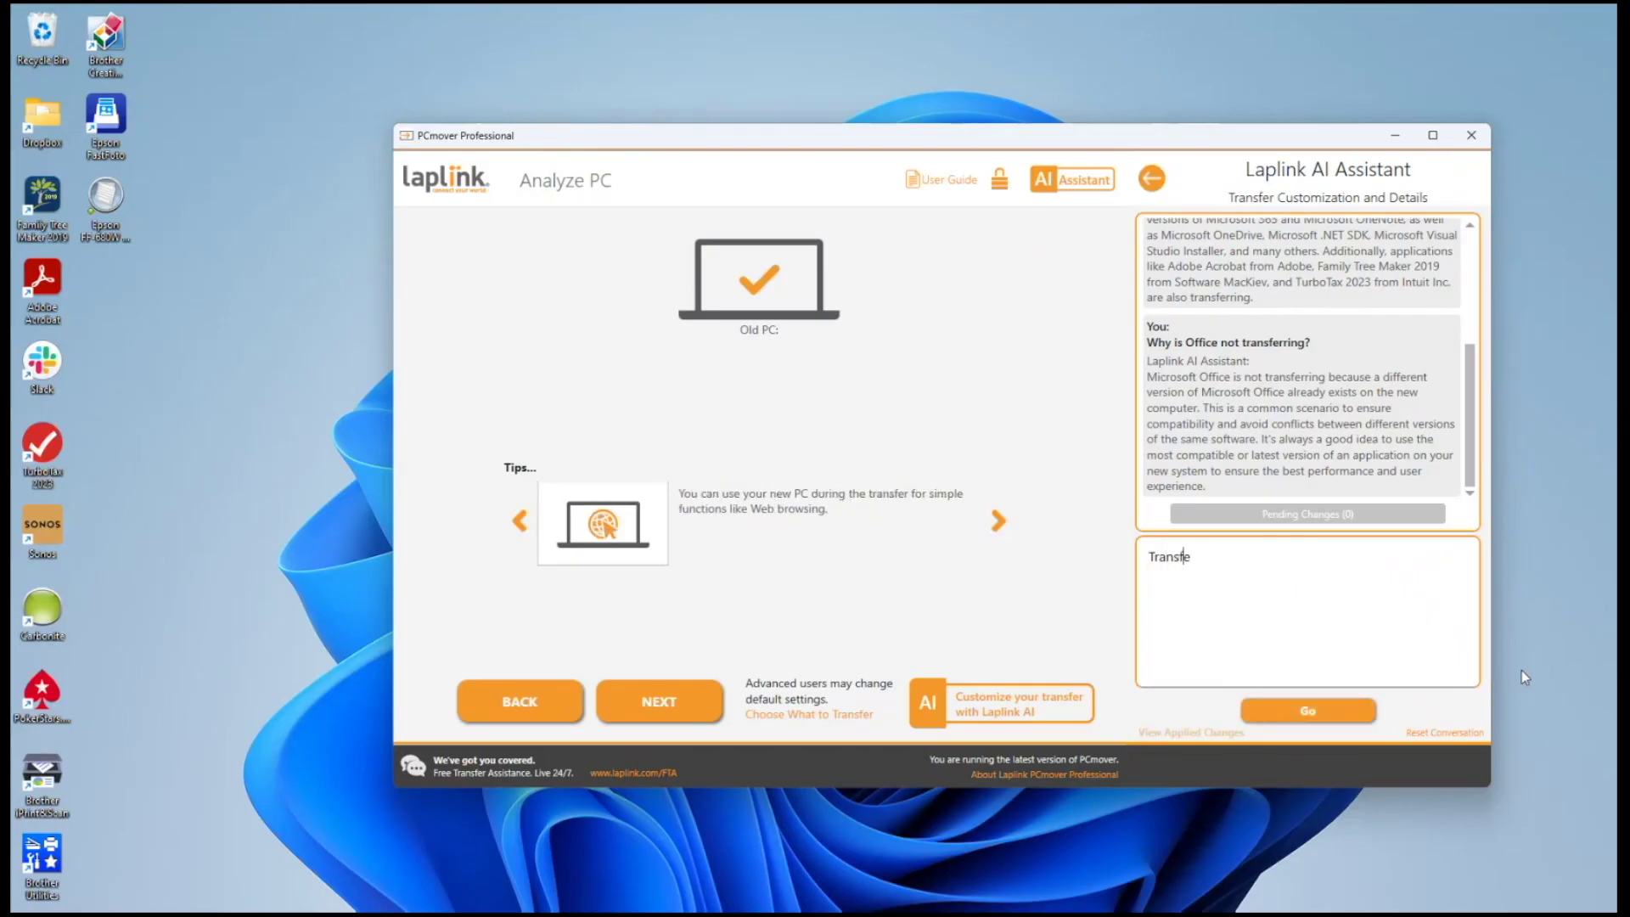
pyautogui.write('r Office anyways.')
# Step: Request Office be transferred and Family Tree Maker excluded, then ask 'What users are transferring?'
pyautogui.press('BackSpace')
pyautogui.write("Don't transfer Fa")
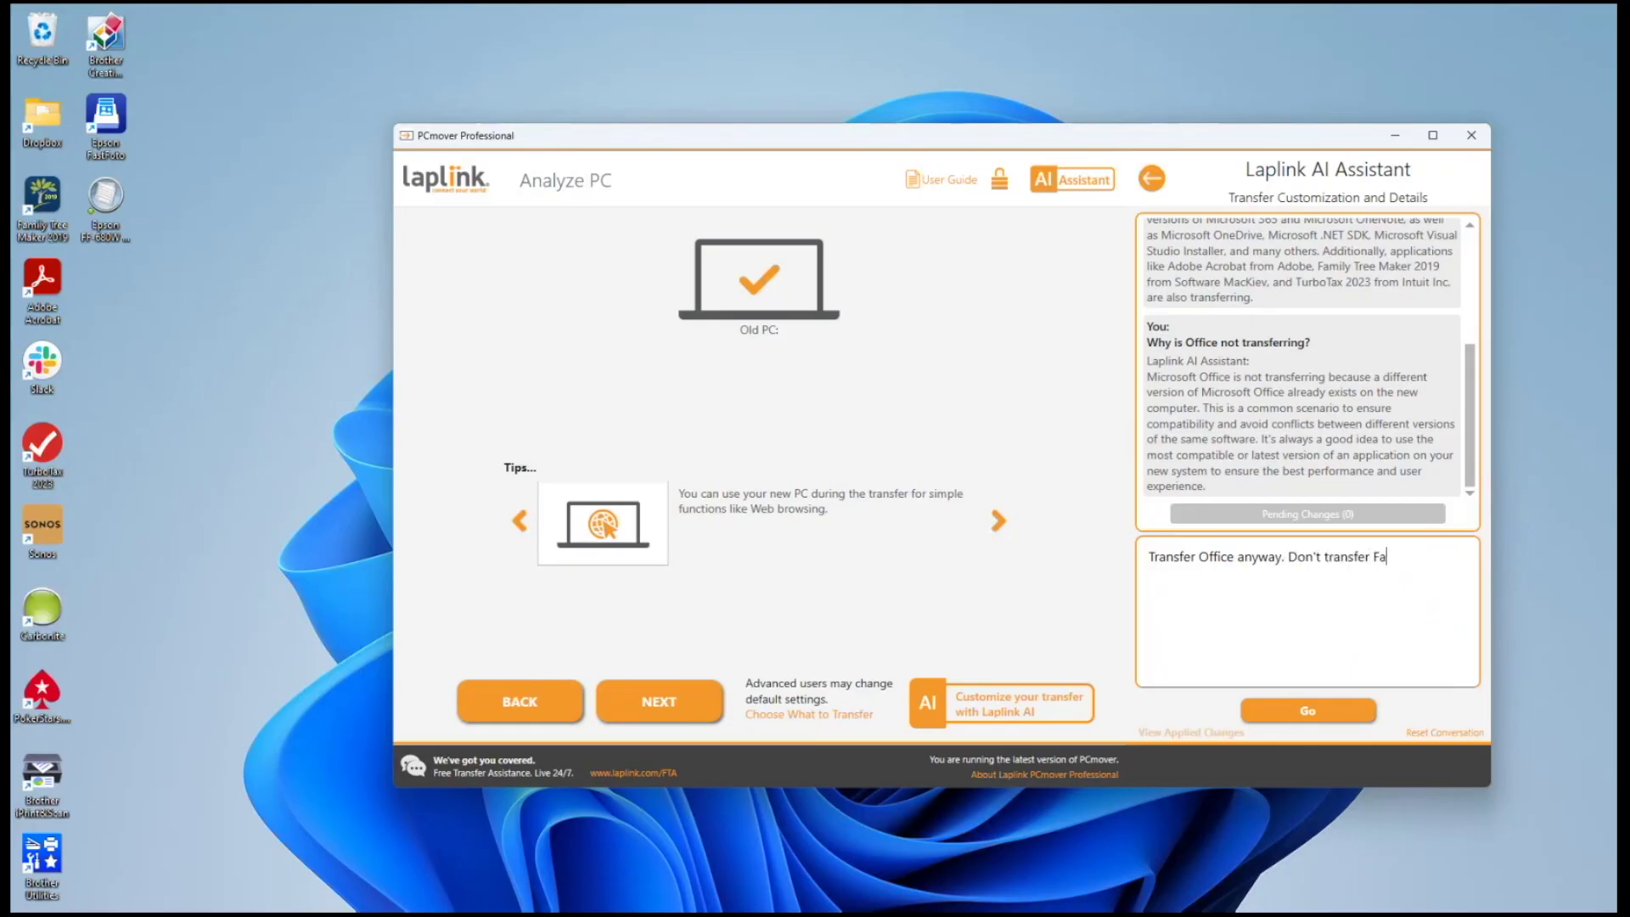
pyautogui.write('mily Tree Maker.')
pyautogui.press('Return')
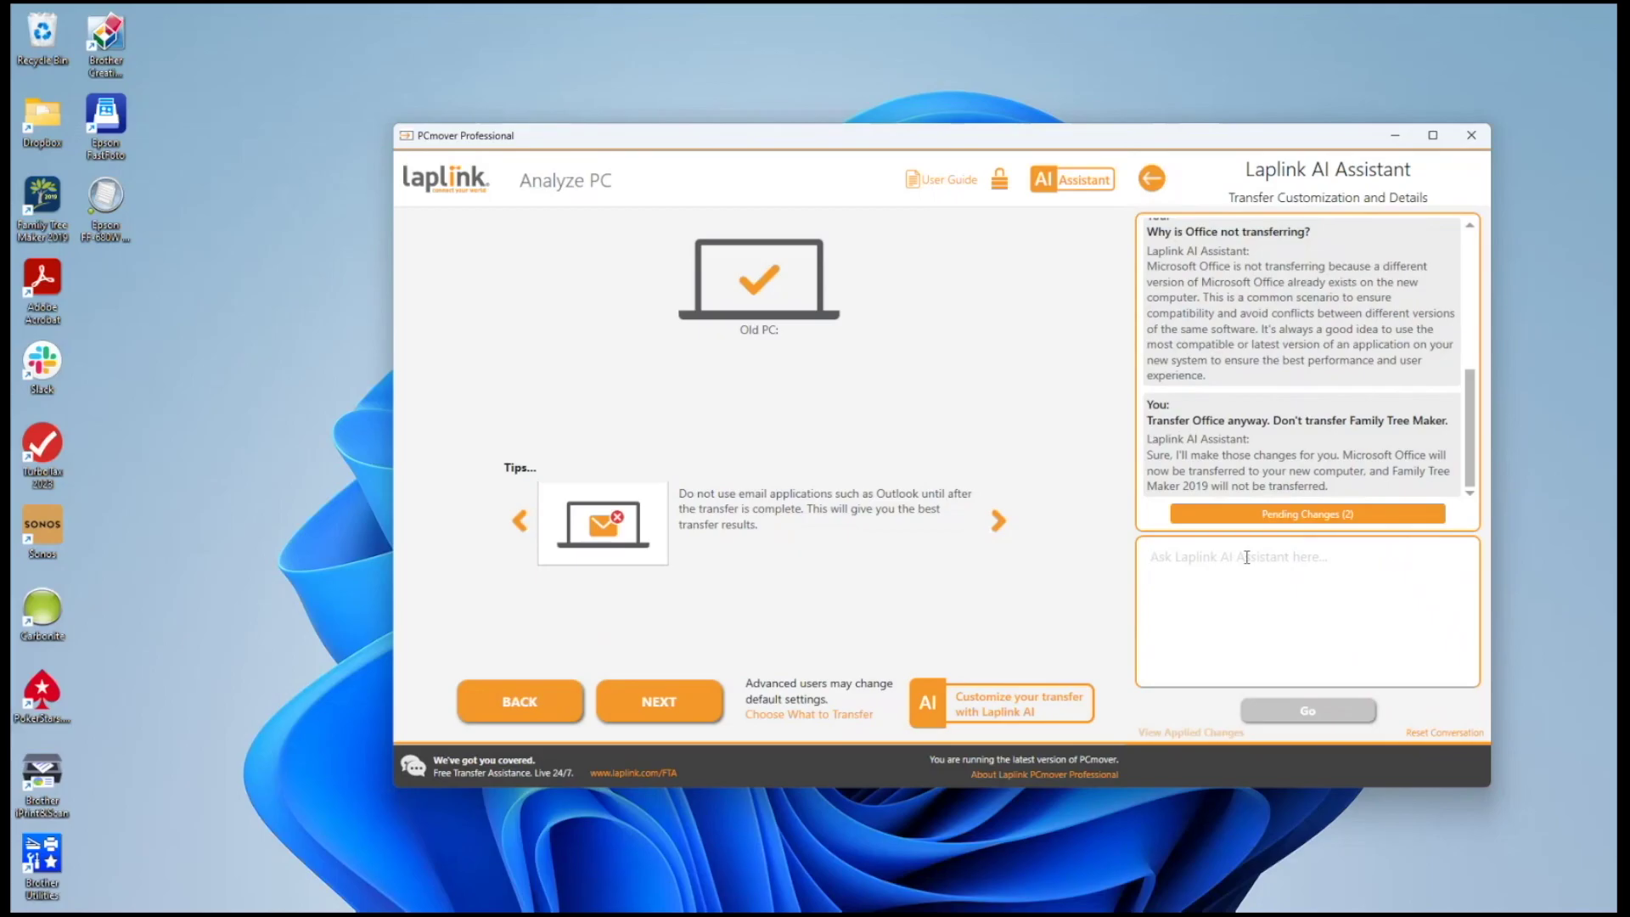
pyautogui.write('What users are transferring?')
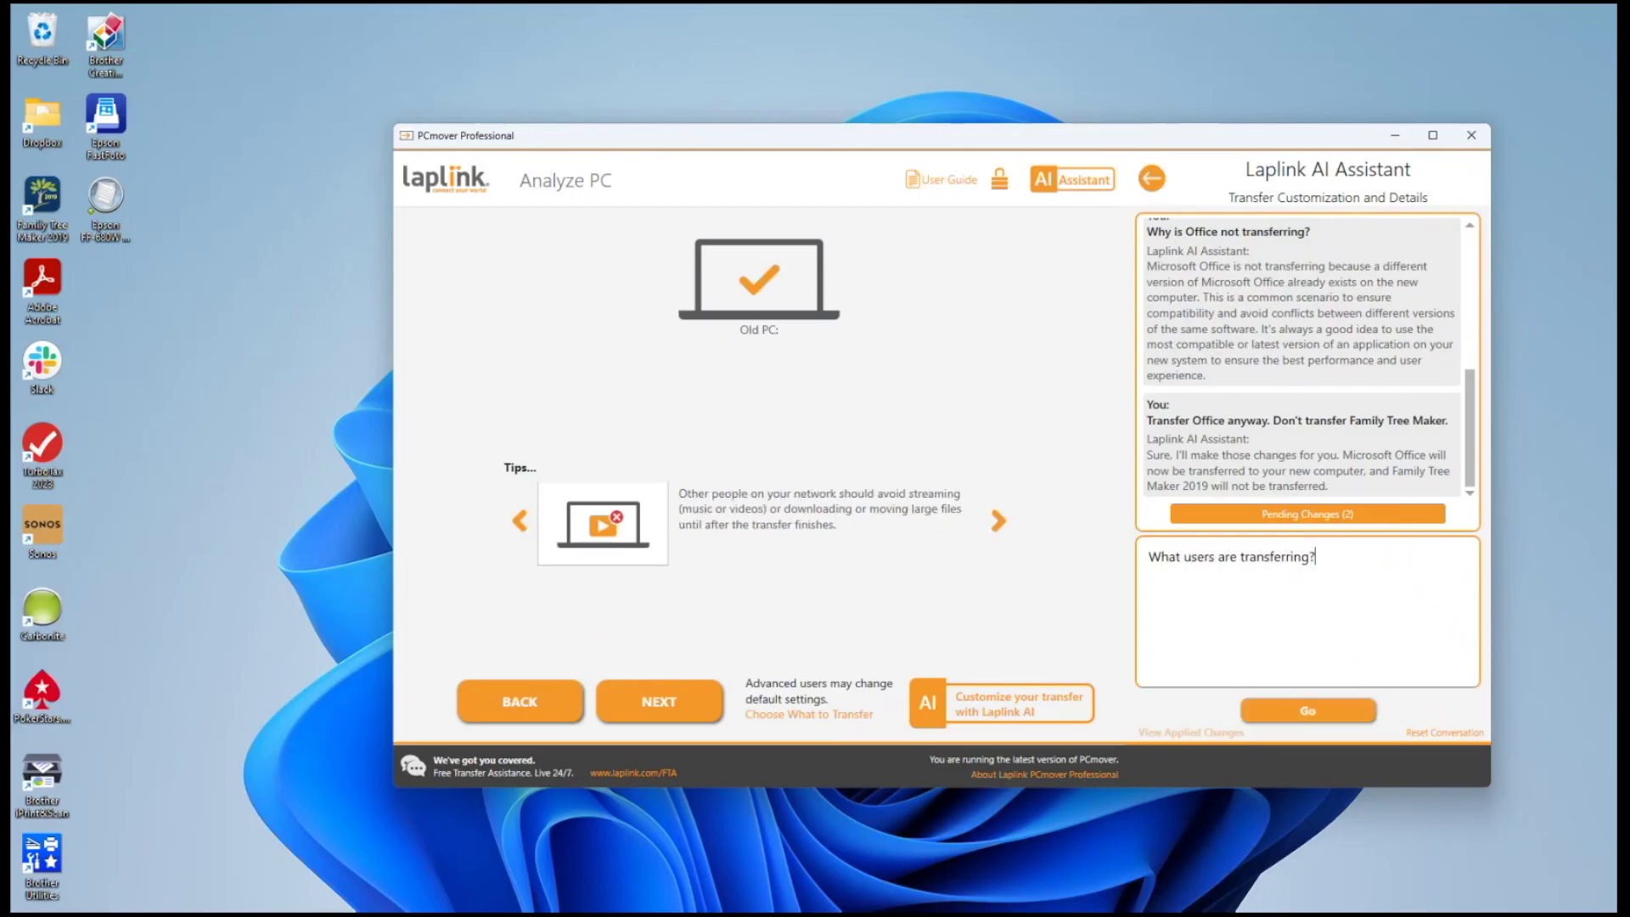
pyautogui.press('Return')
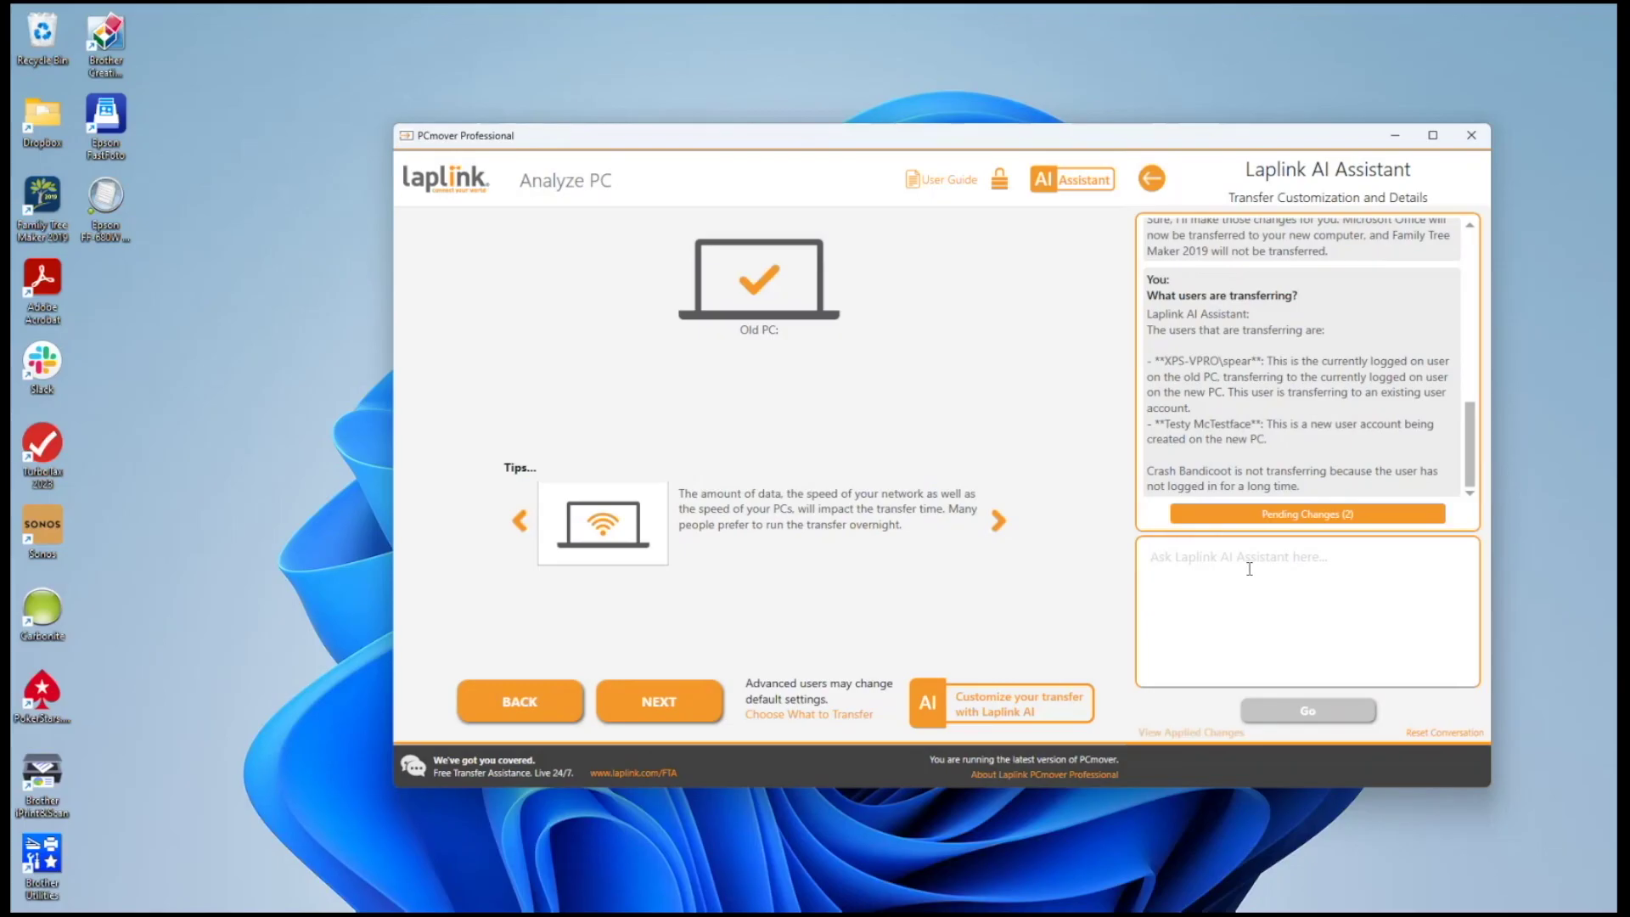
# Step: Exclude the two named user accounts and all video files, then accept the four pending changes
pyautogui.write("Don't transfer Testy")
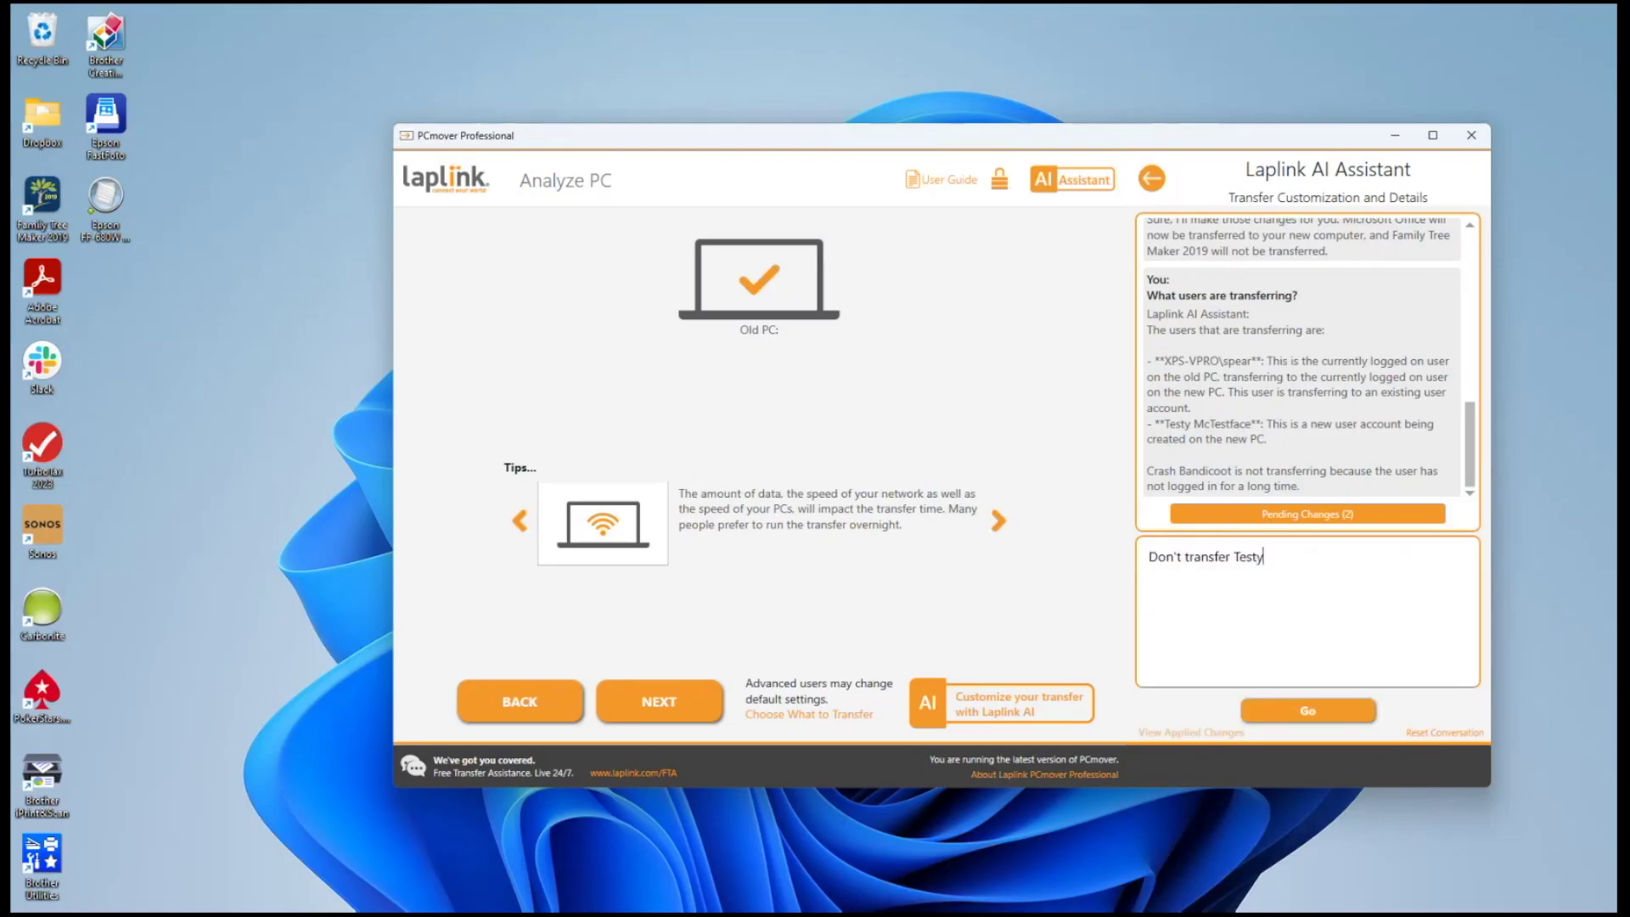
pyautogui.write(" or Bob. Don't transfer any ")
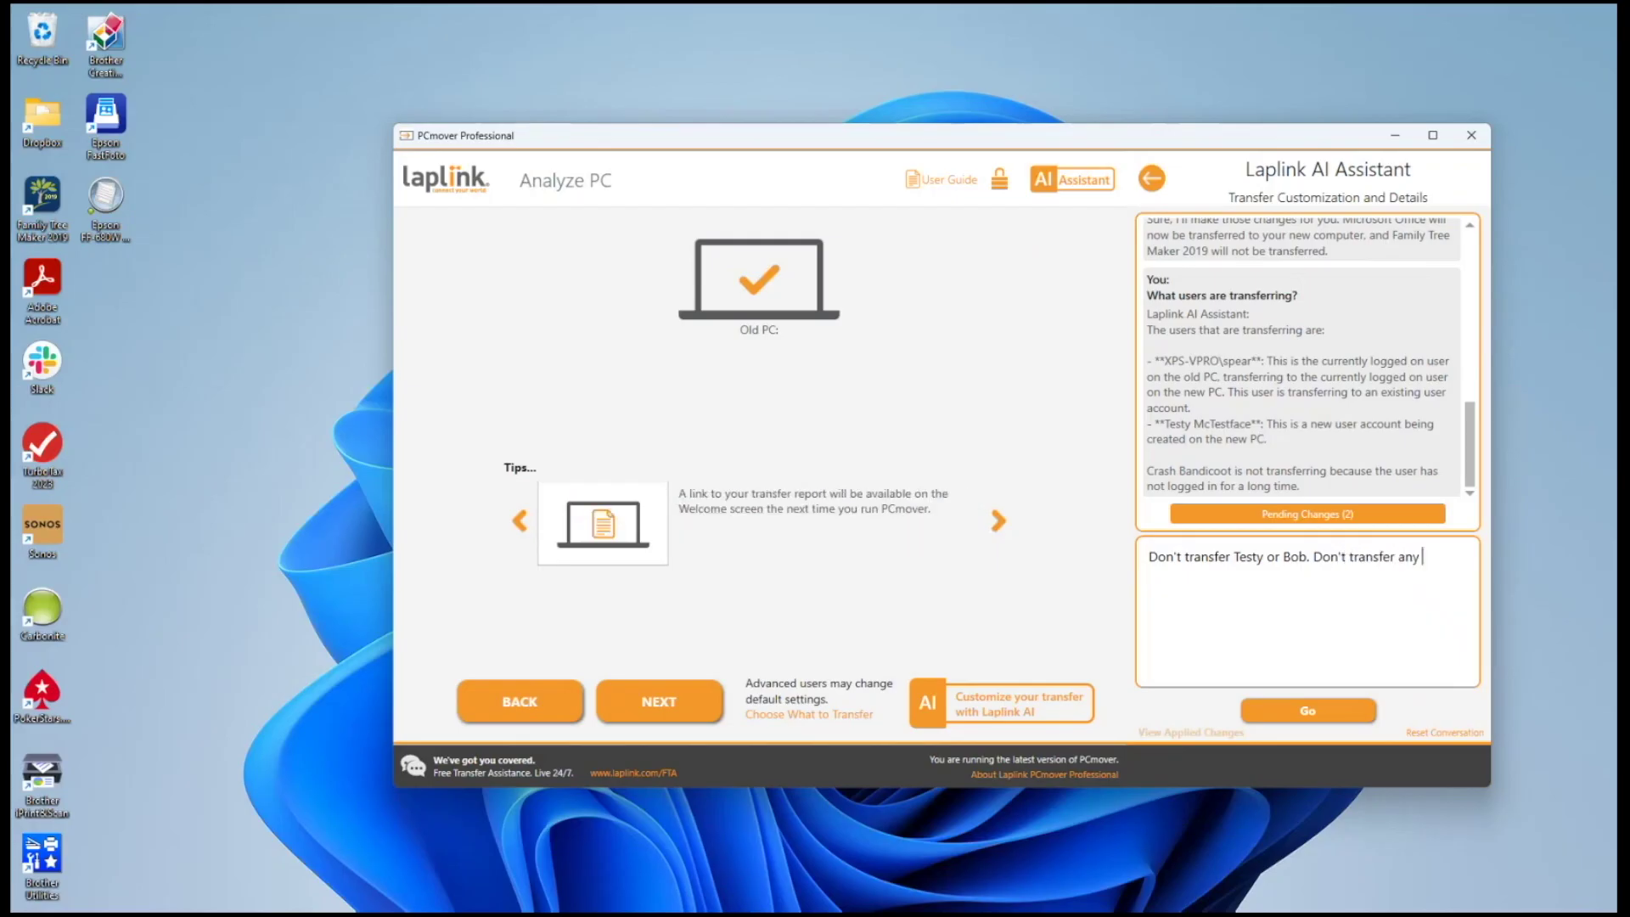
pyautogui.write('video files.')
pyautogui.click(1343, 711)
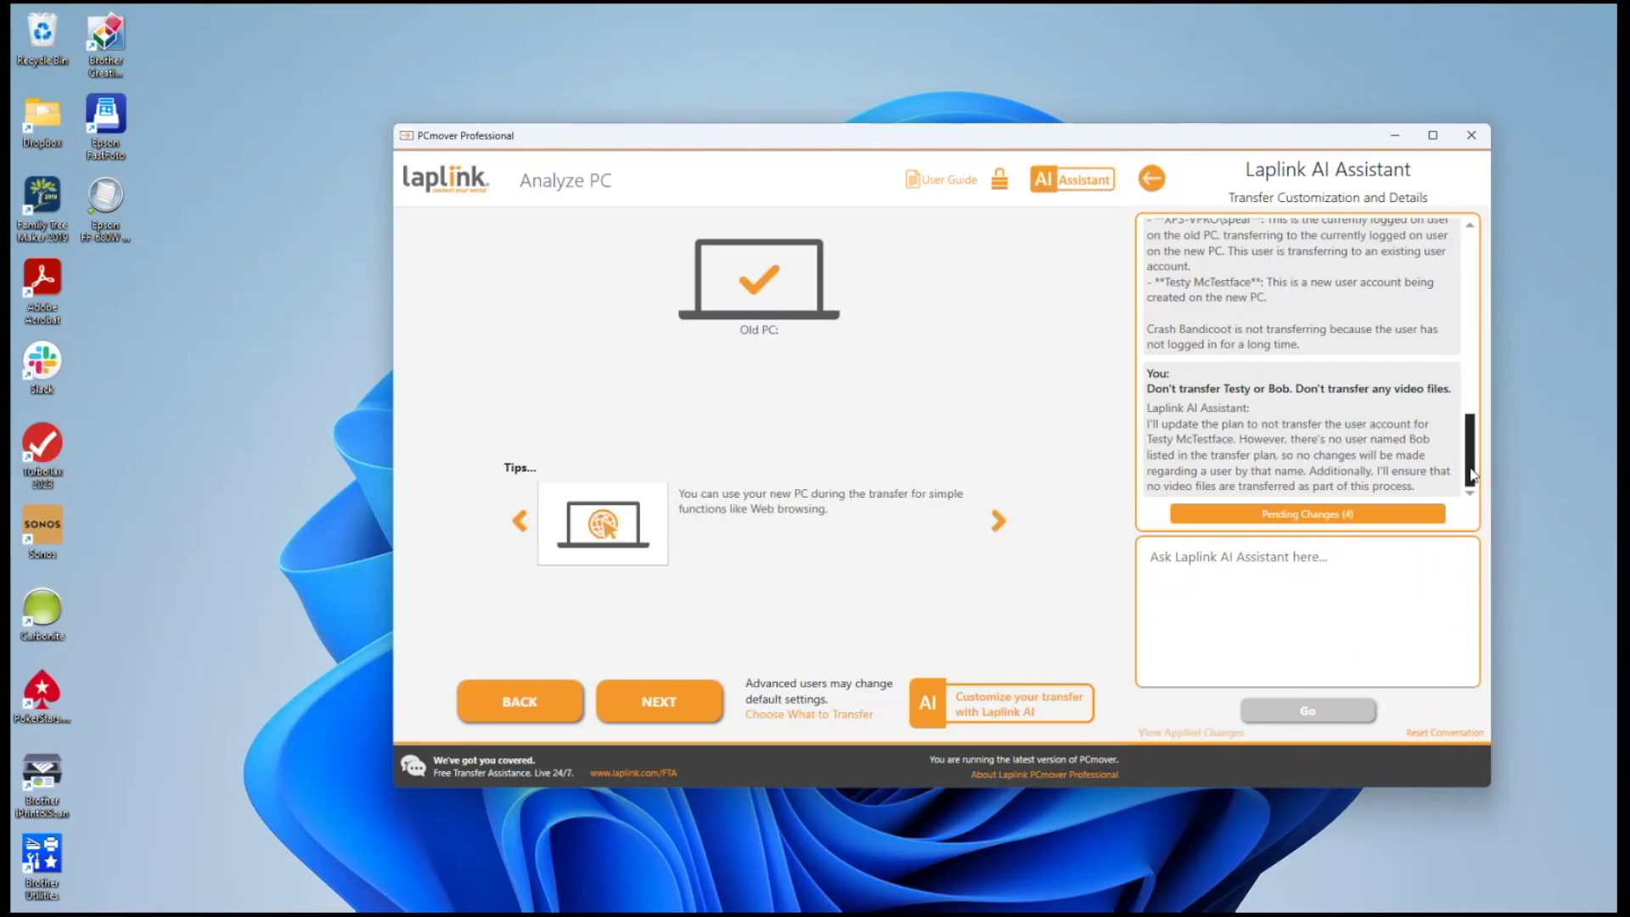
pyautogui.click(1312, 515)
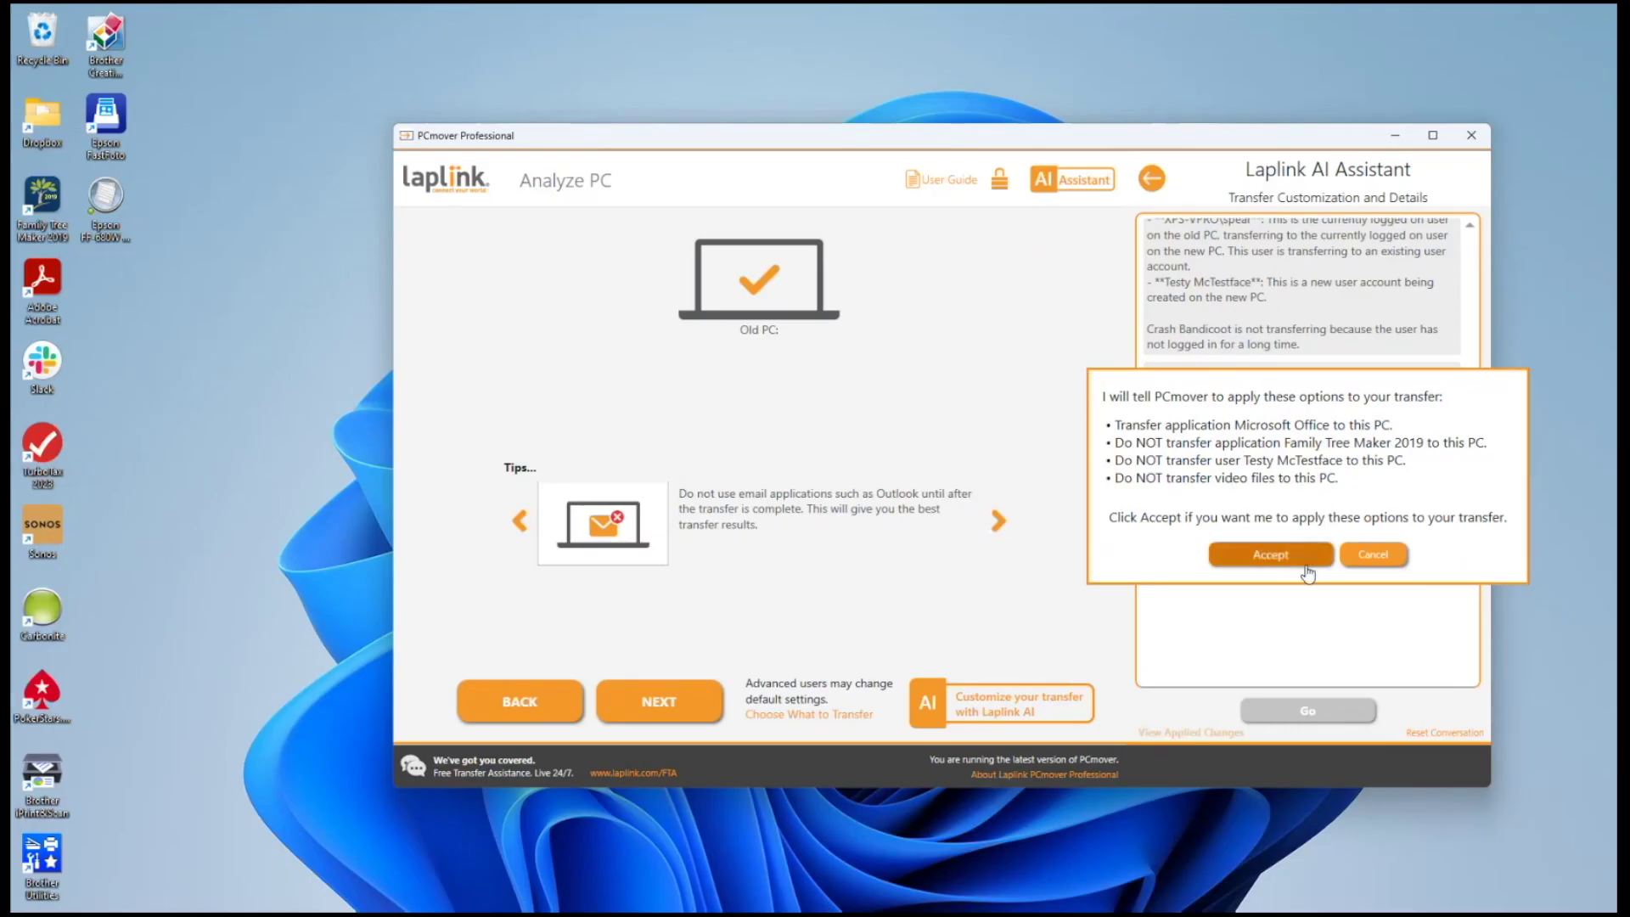
pyautogui.click(1268, 557)
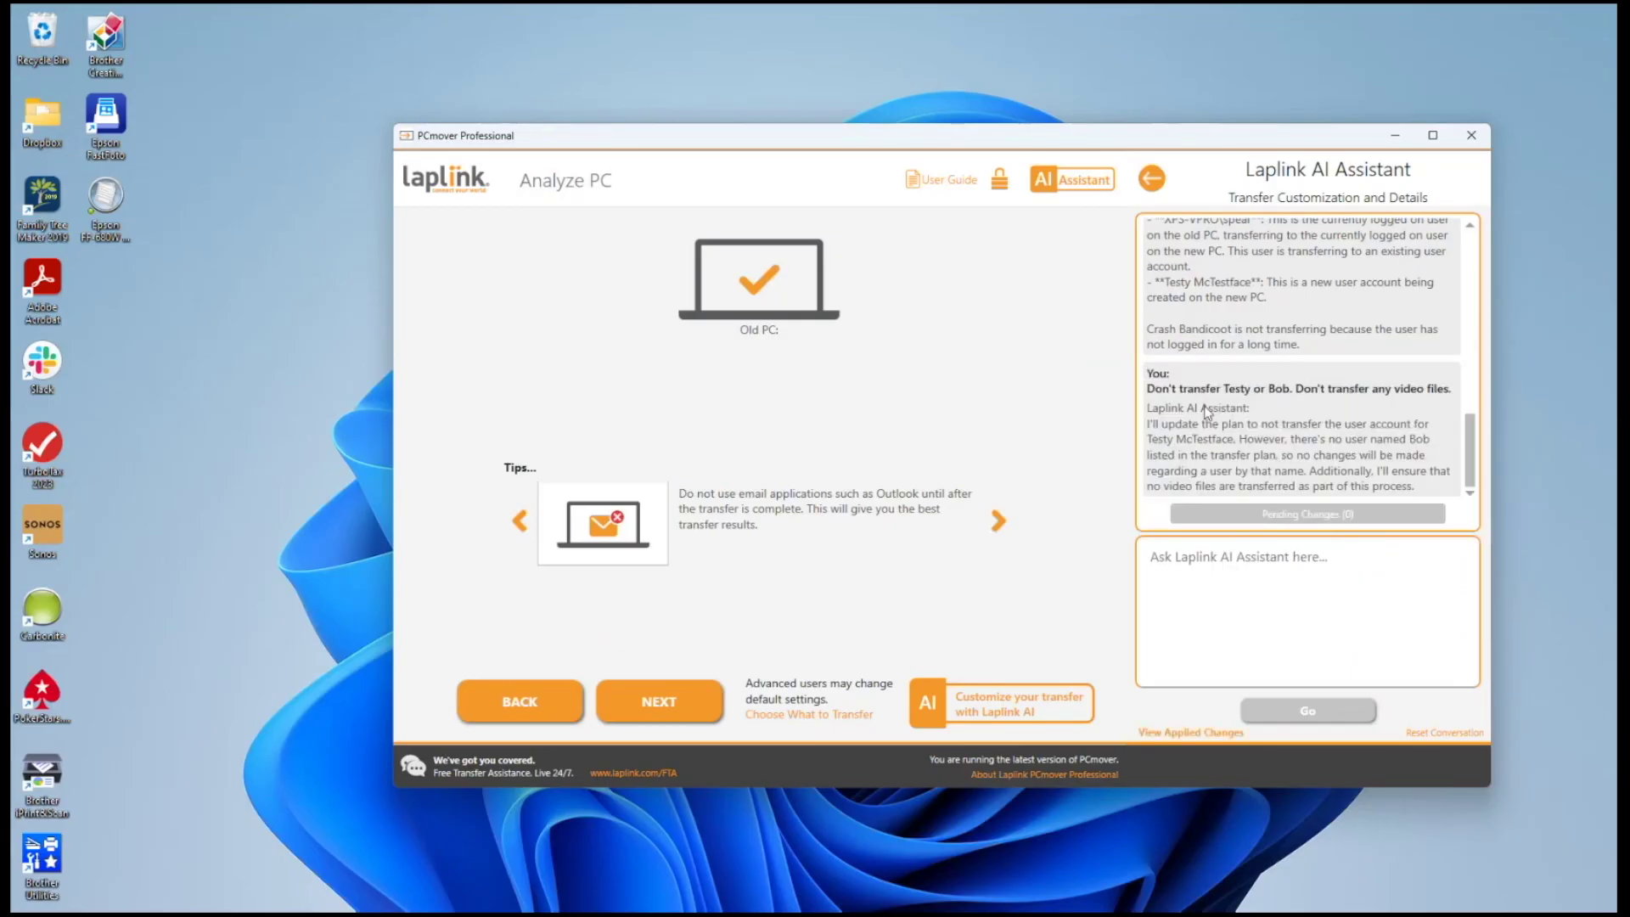
pyautogui.click(1151, 182)
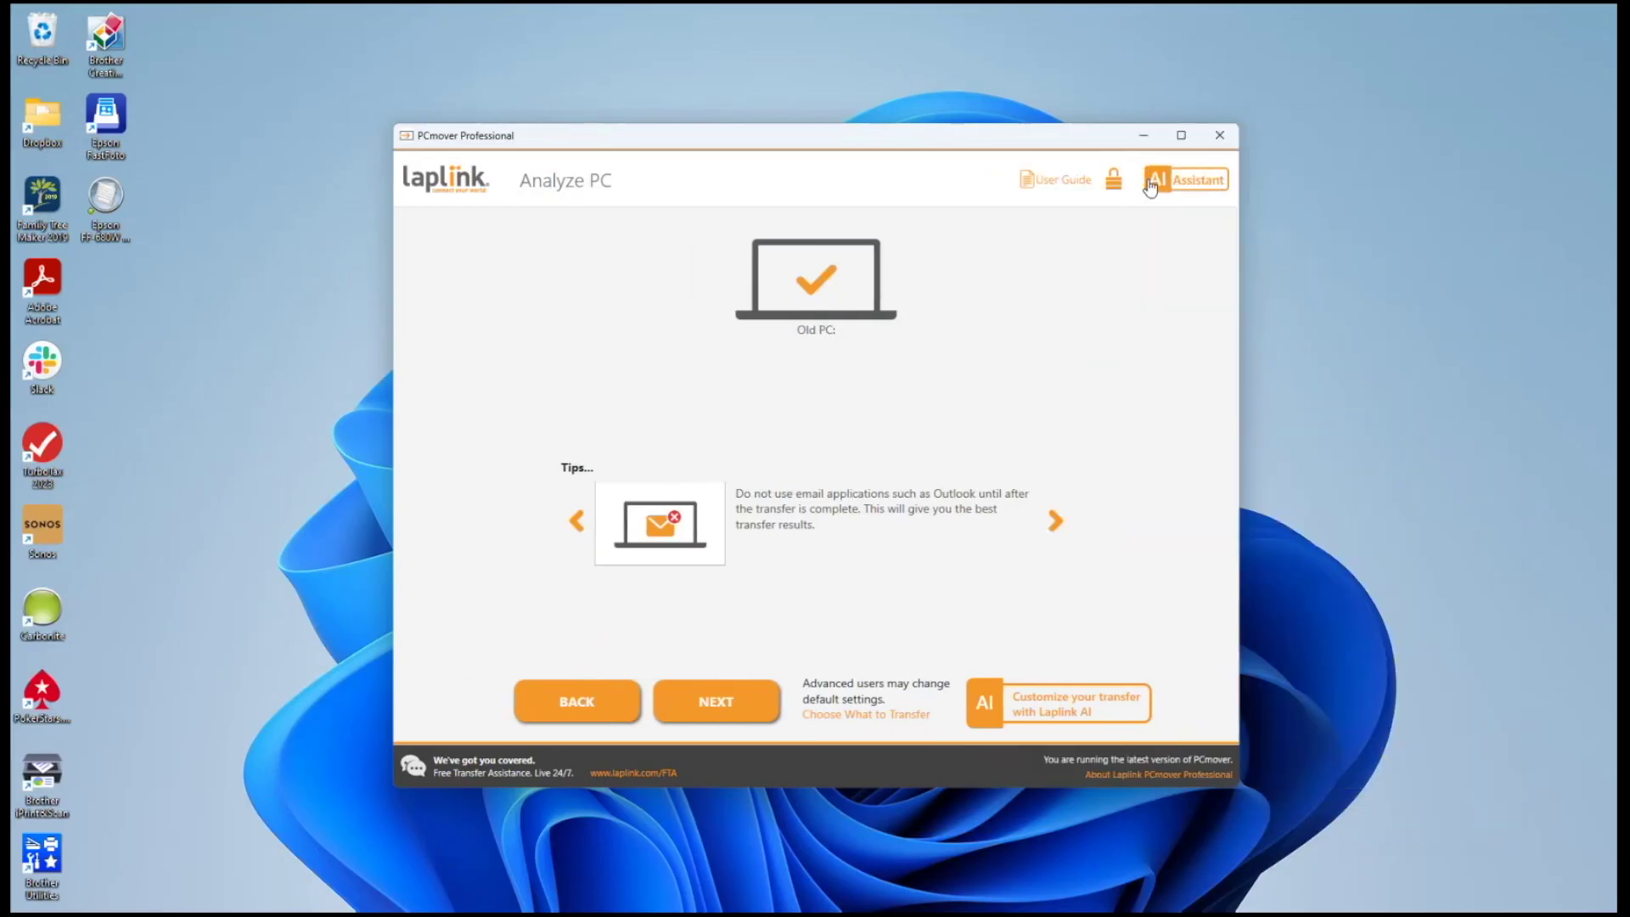
# Step: Review the Applications category in Choose What to Transfer and view the AI's Notepad++ description
pyautogui.click(853, 715)
pyautogui.click(930, 716)
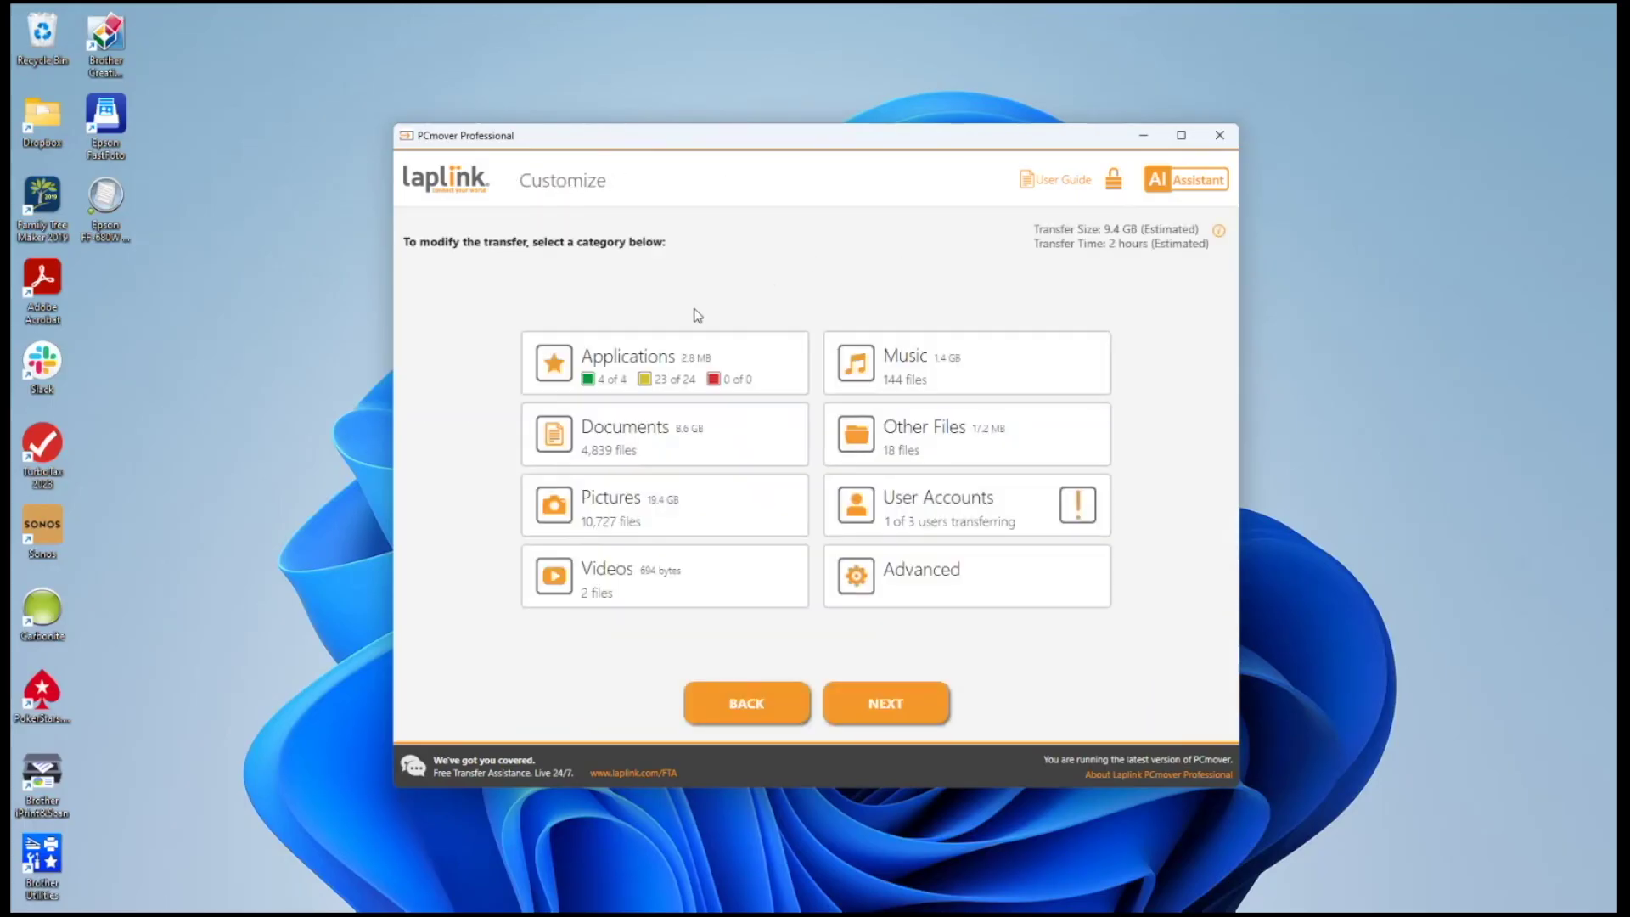
pyautogui.click(686, 363)
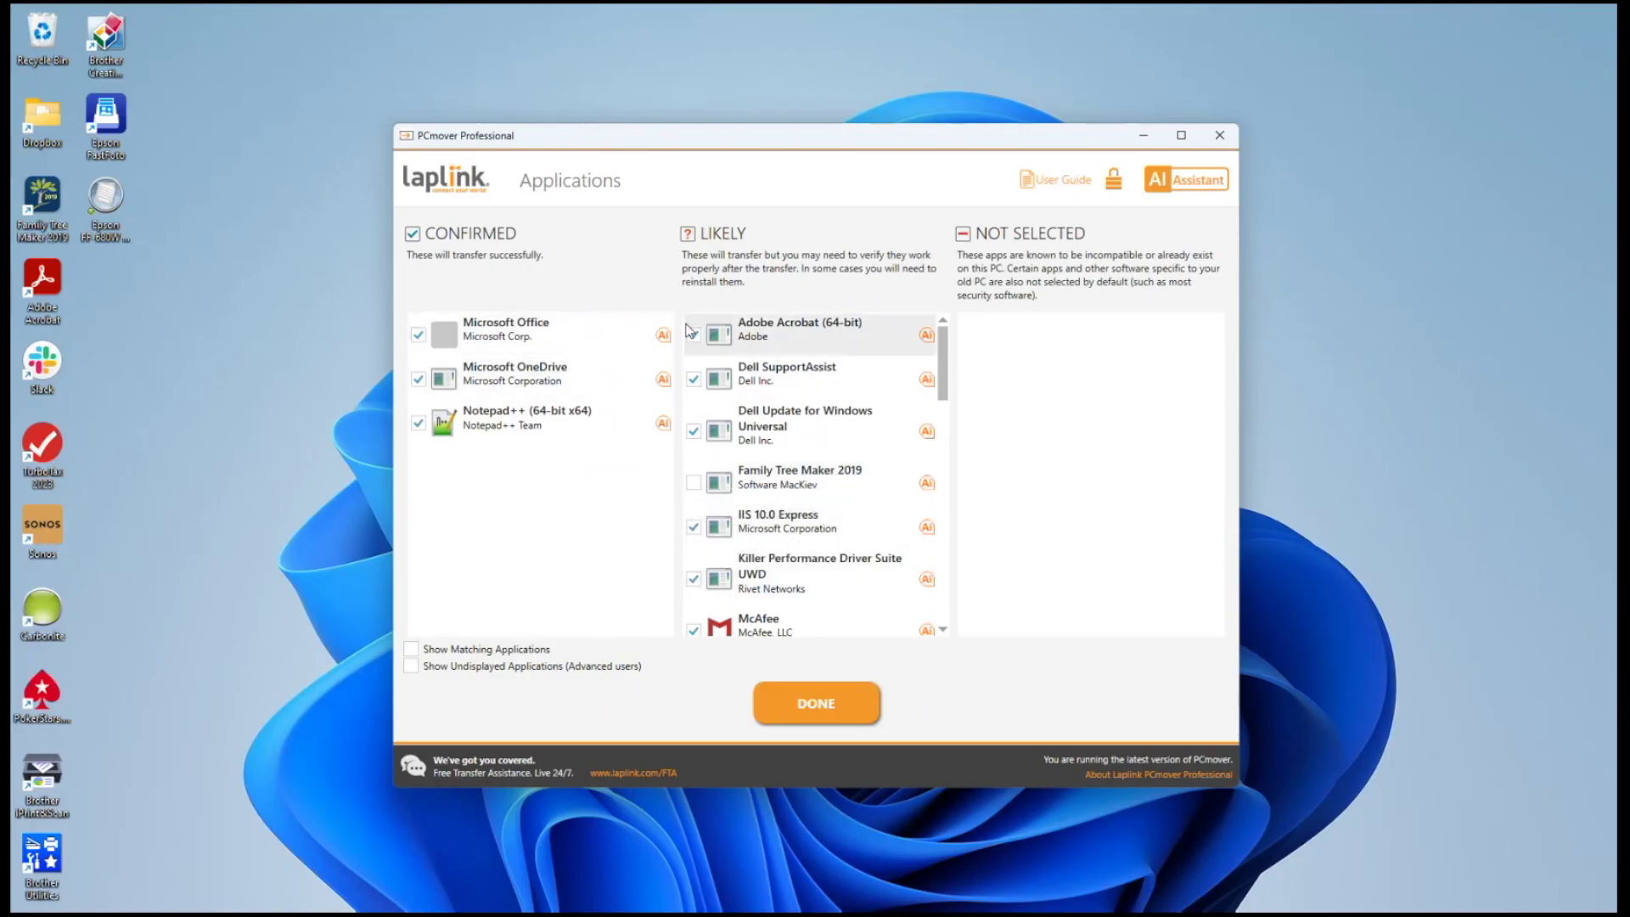
pyautogui.click(663, 426)
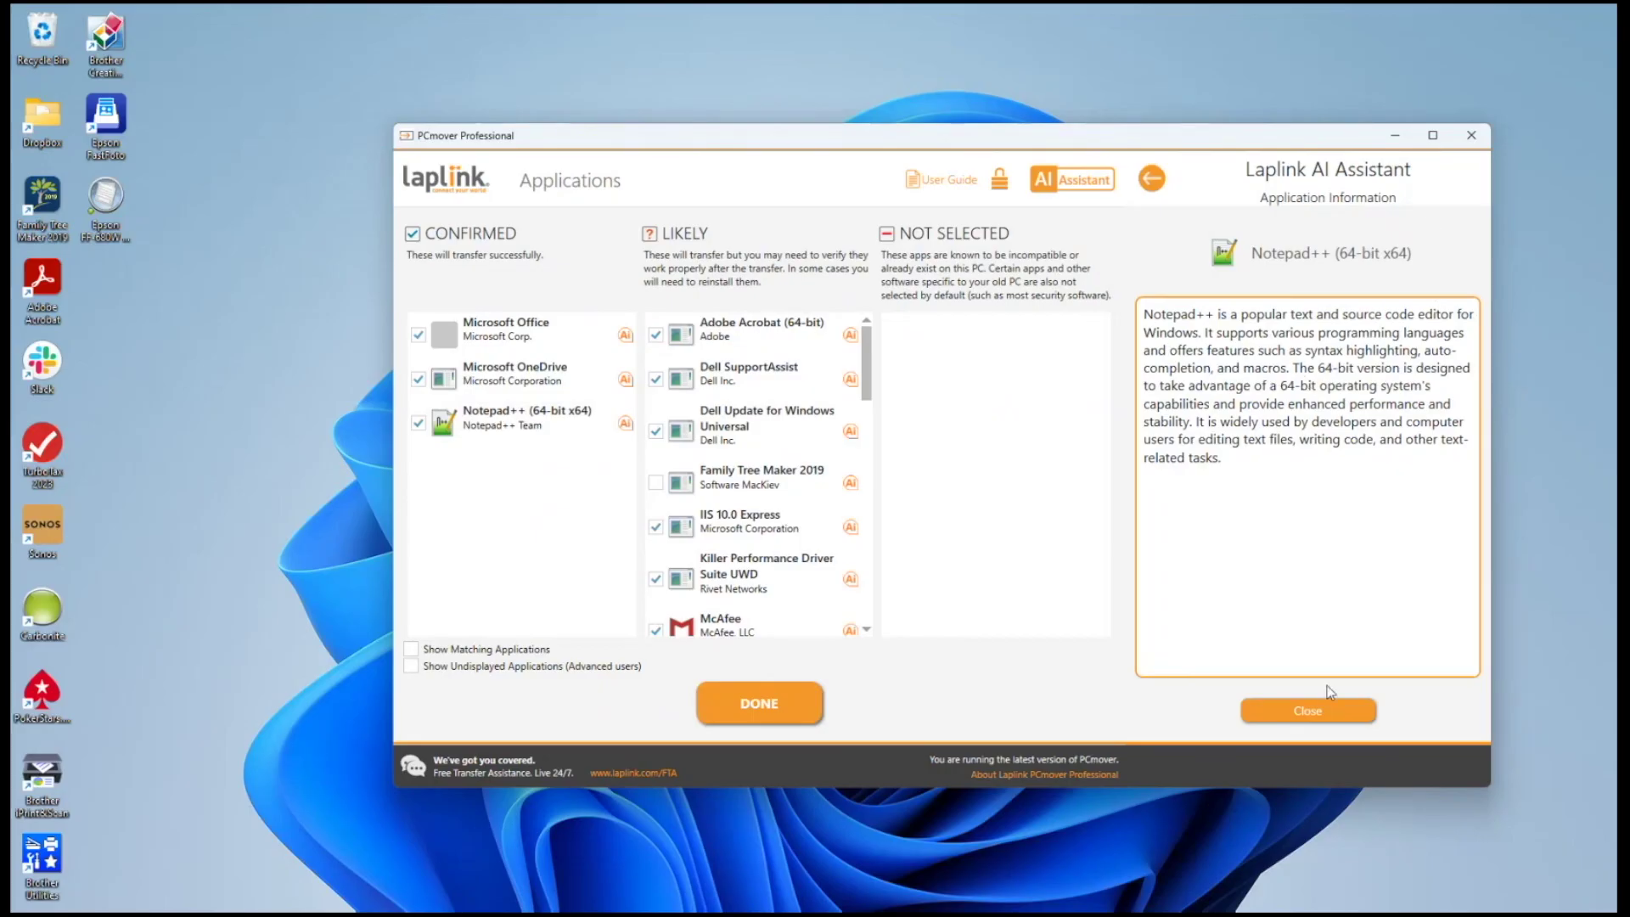
pyautogui.click(1321, 715)
# Step: Check the User Accounts and Advanced File Filters settings, then proceed to Start Transfer
pyautogui.click(840, 703)
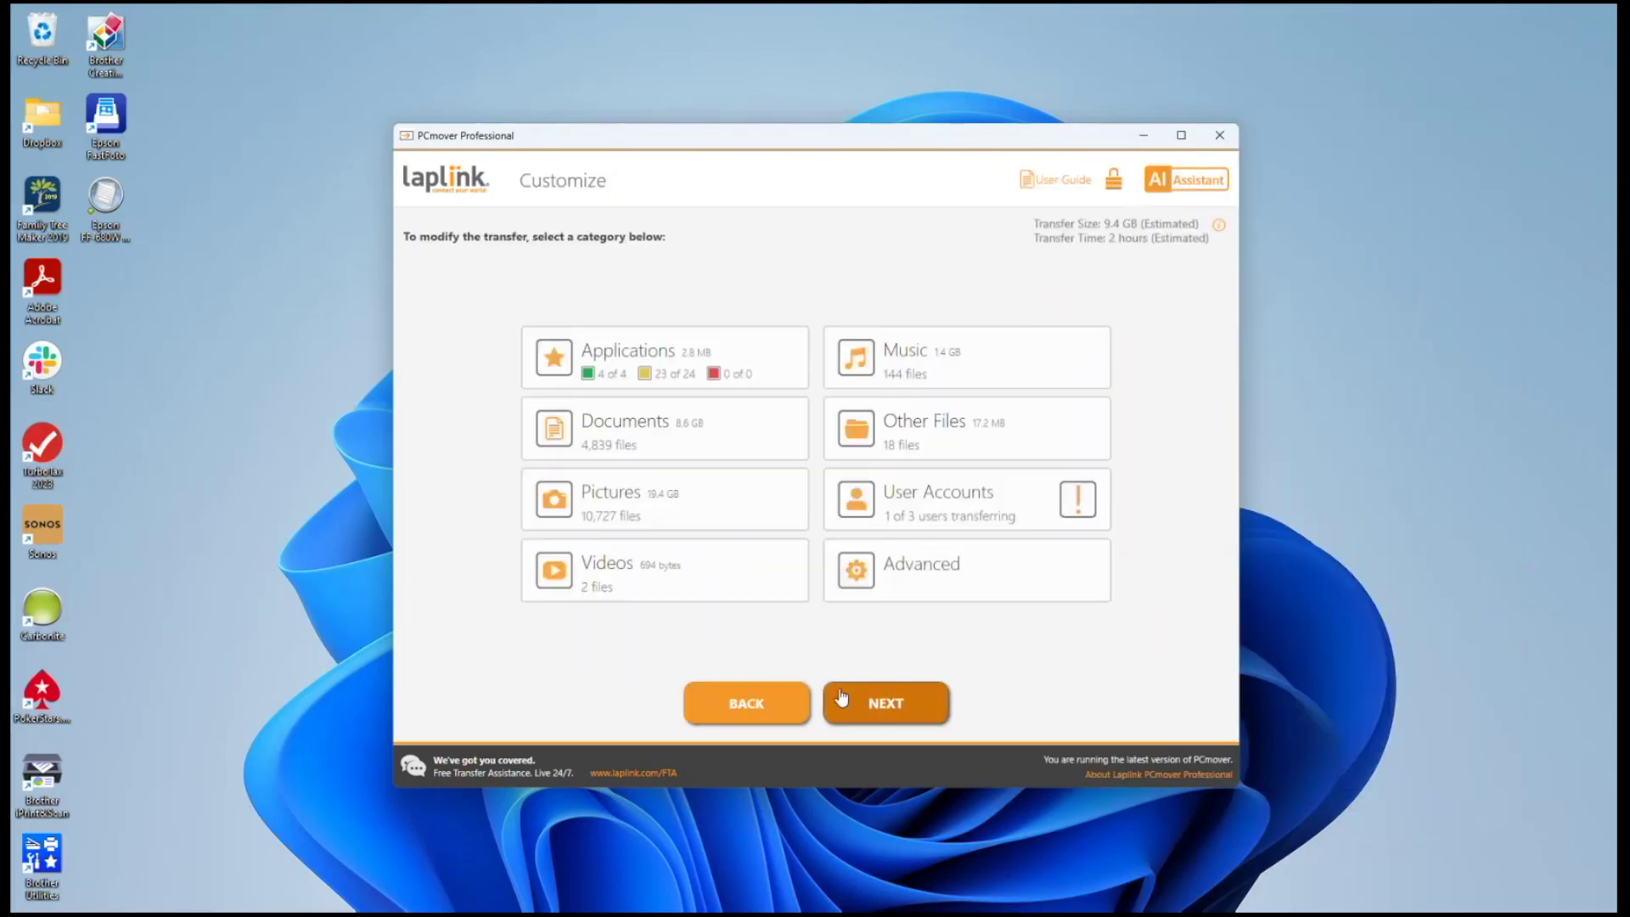
pyautogui.click(987, 503)
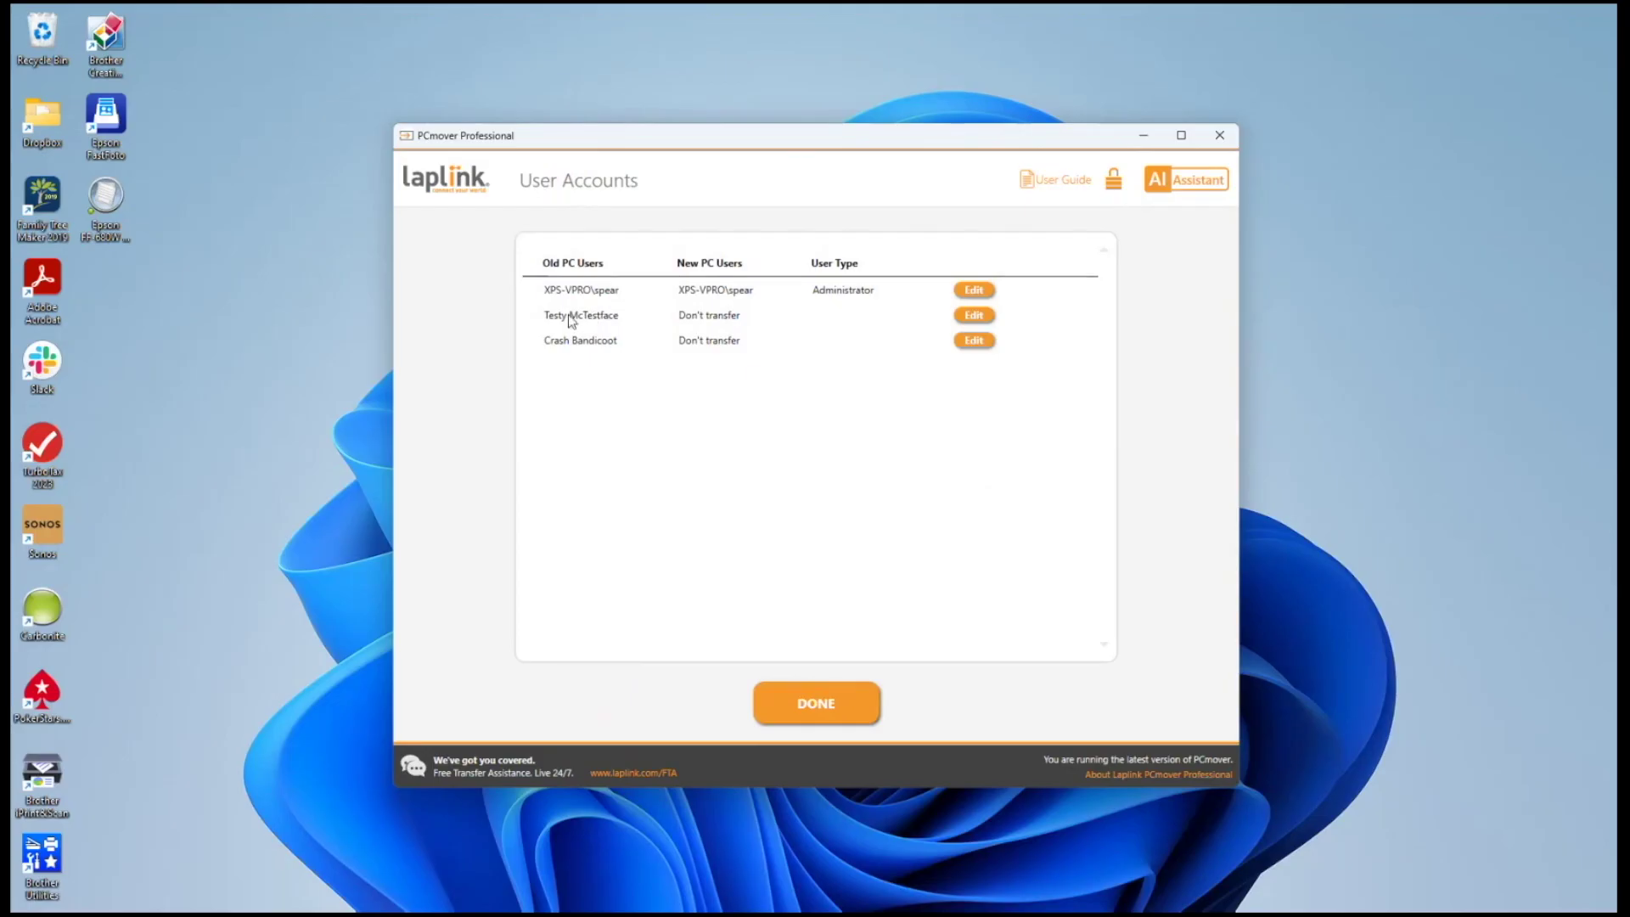
pyautogui.click(826, 689)
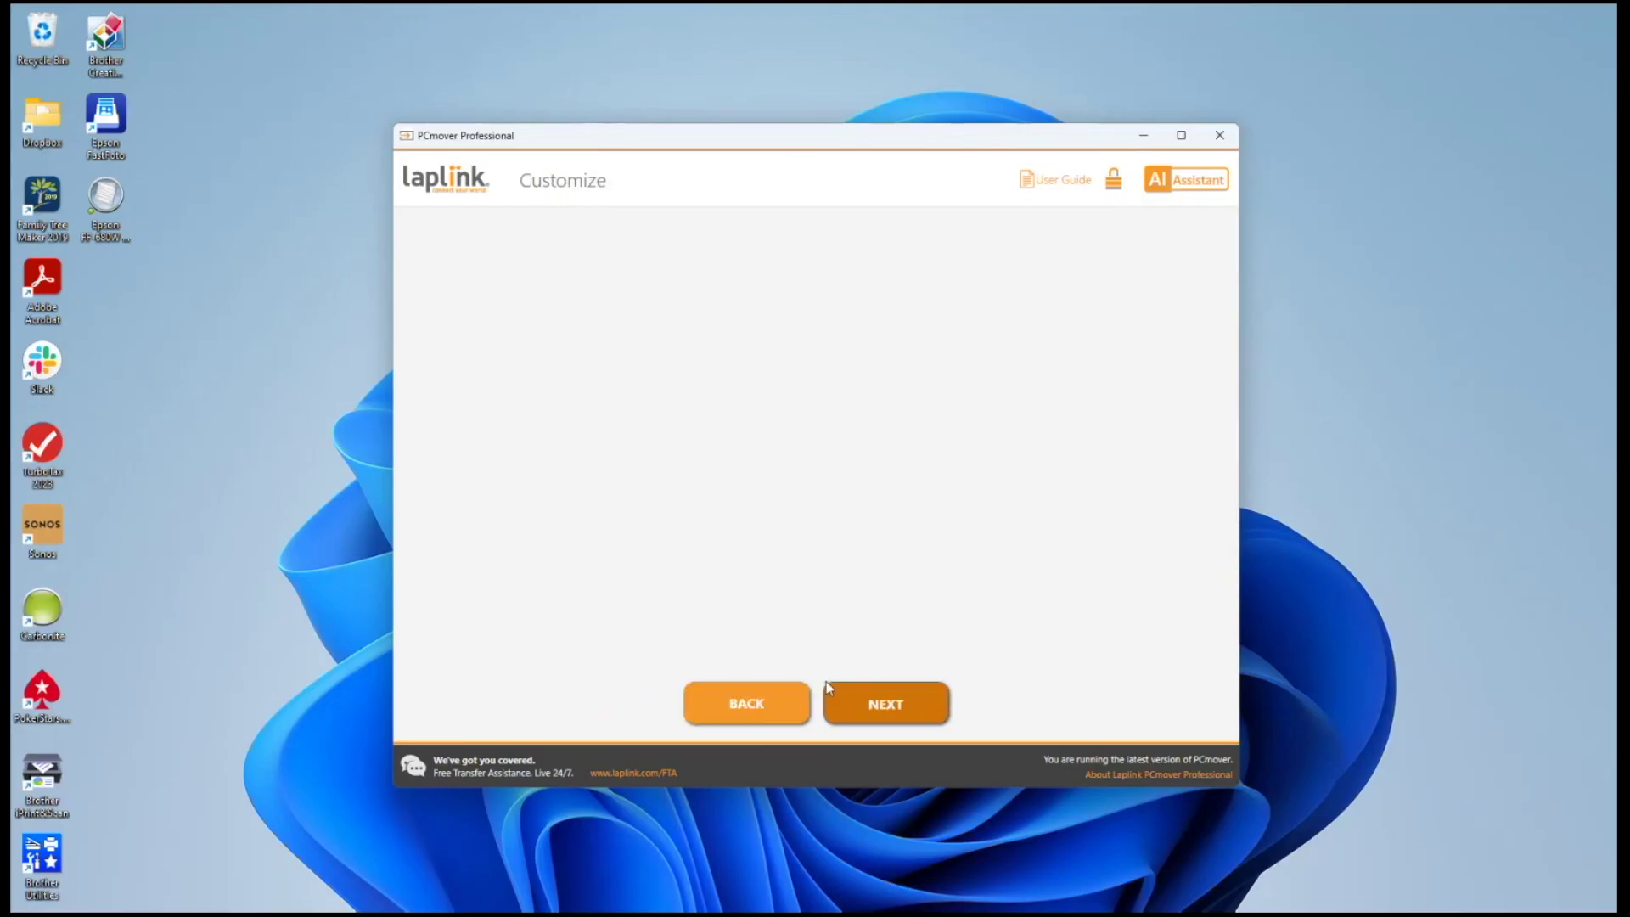
pyautogui.click(971, 575)
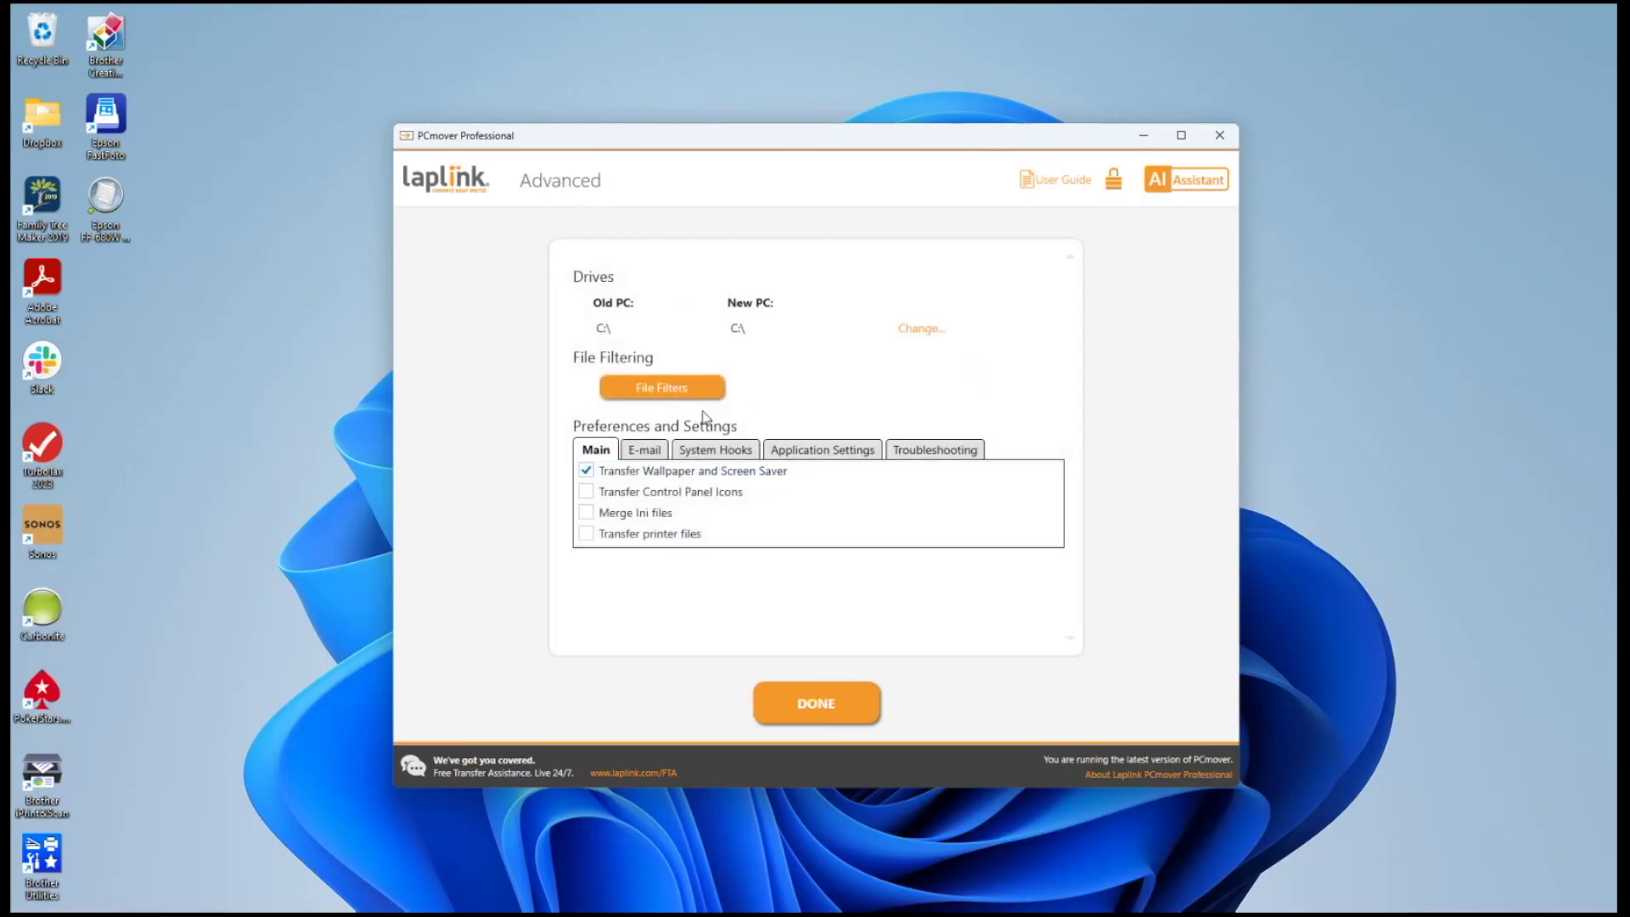
pyautogui.click(665, 385)
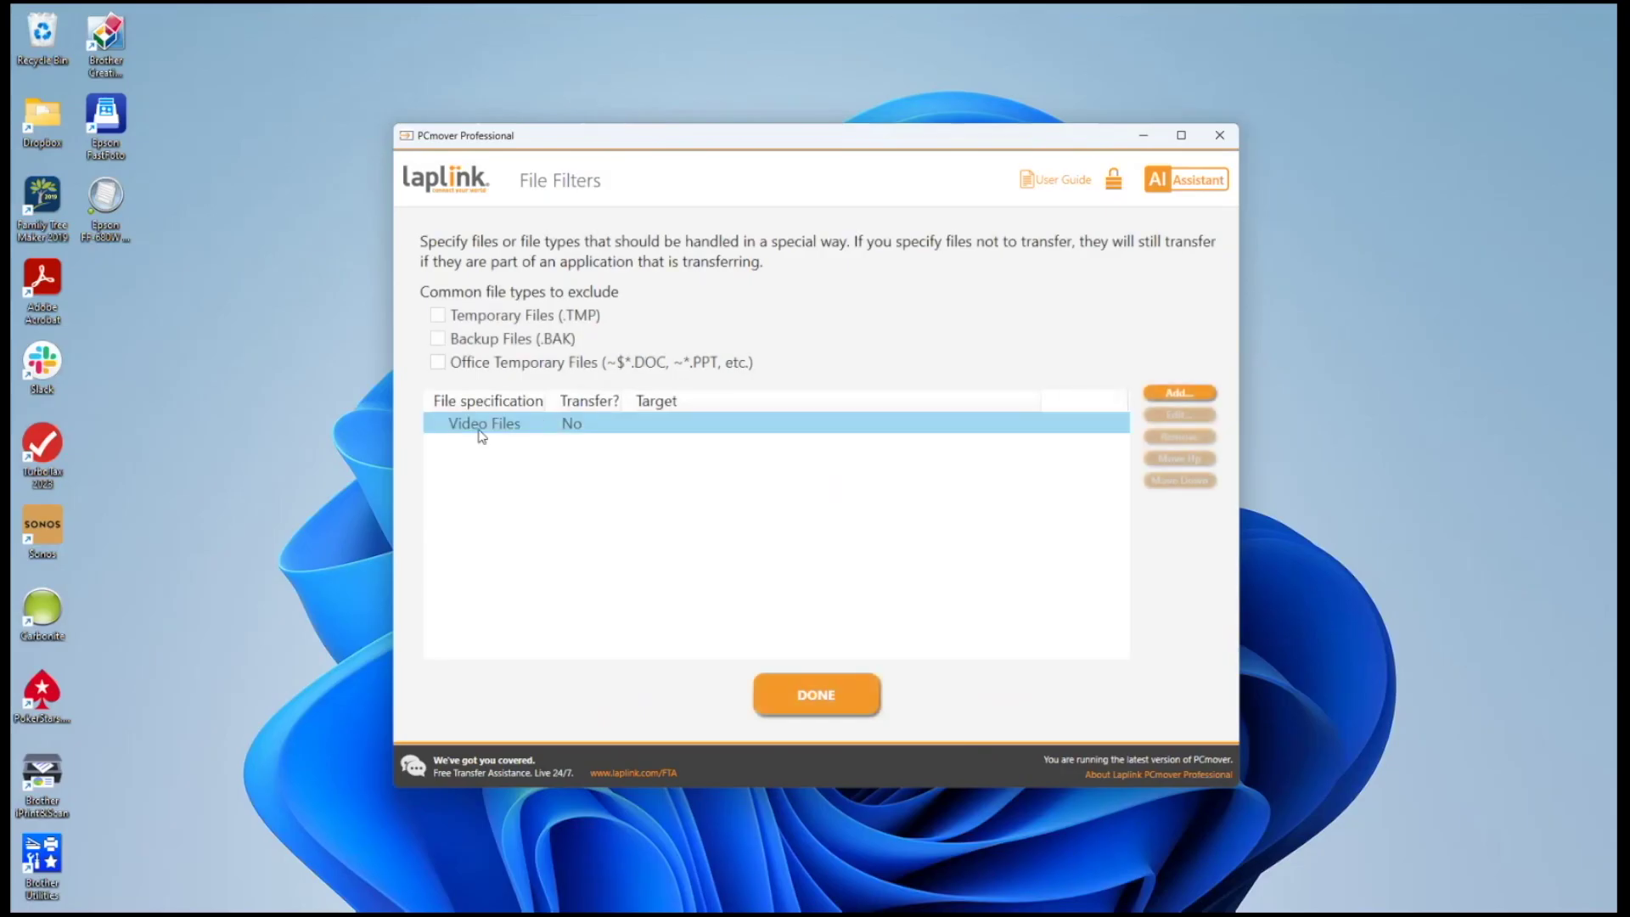
pyautogui.click(817, 696)
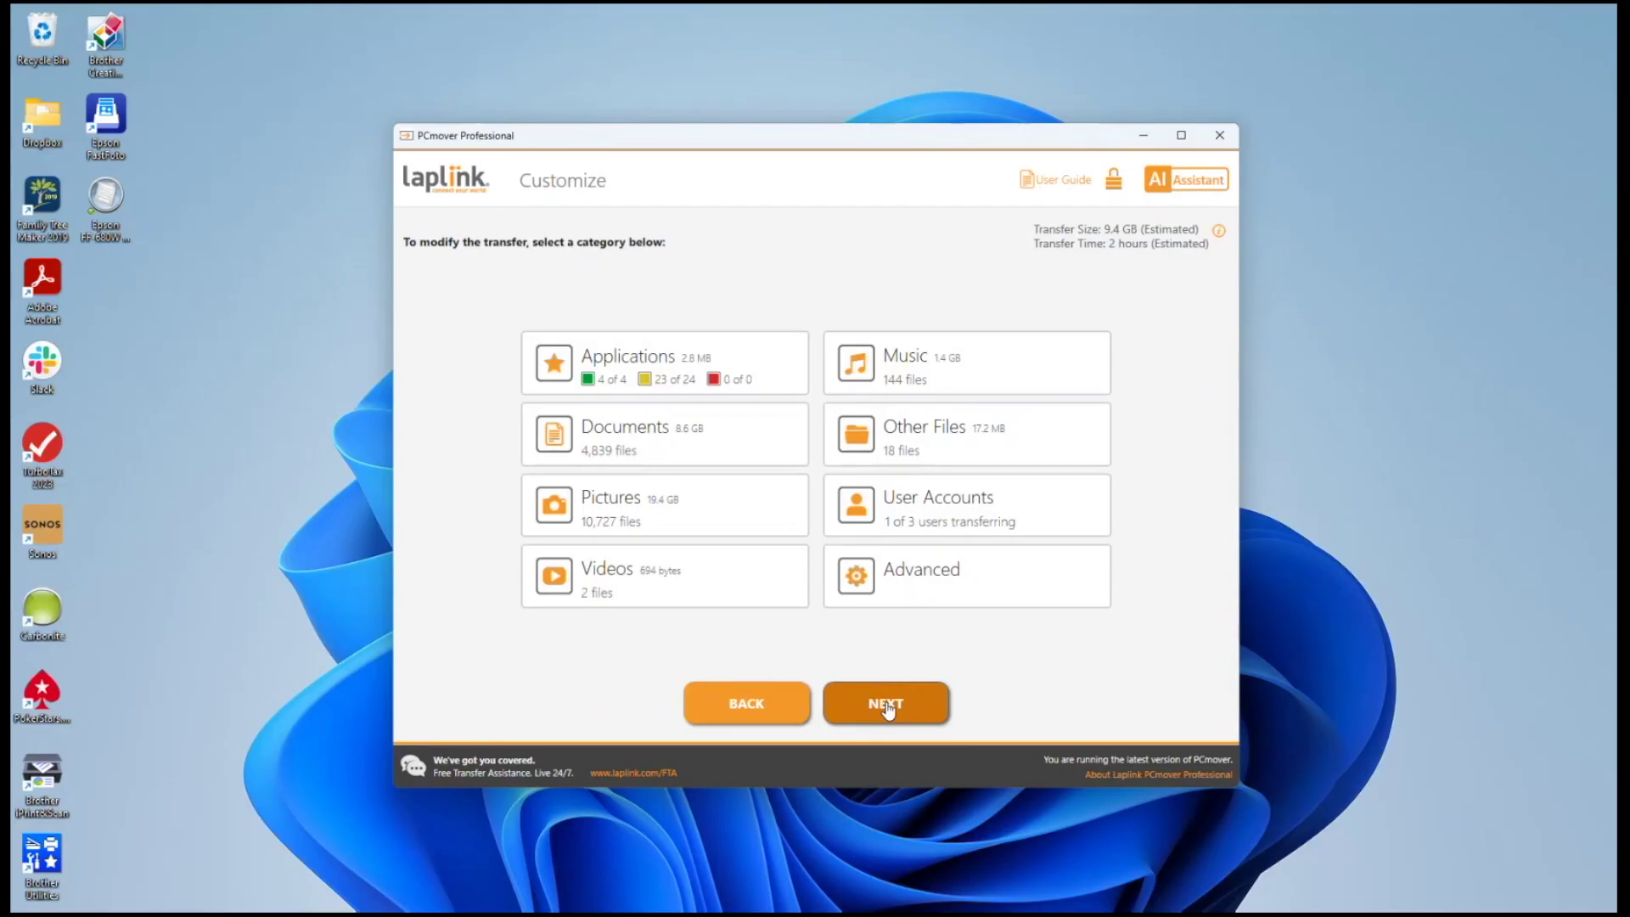
pyautogui.click(887, 709)
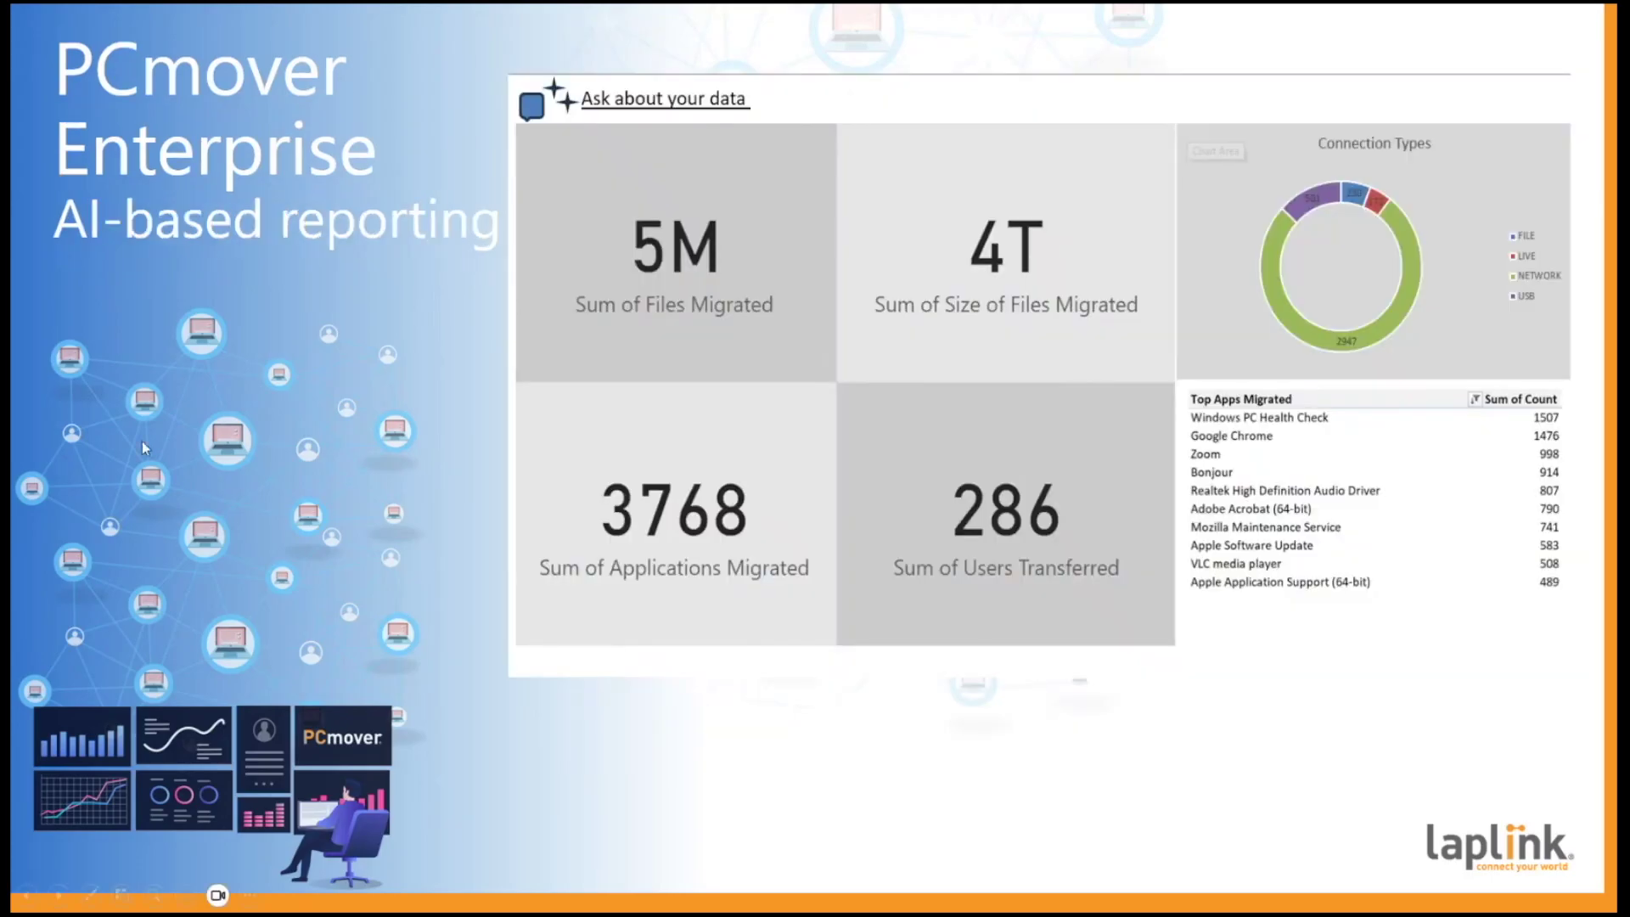
pyautogui.click(140, 440)
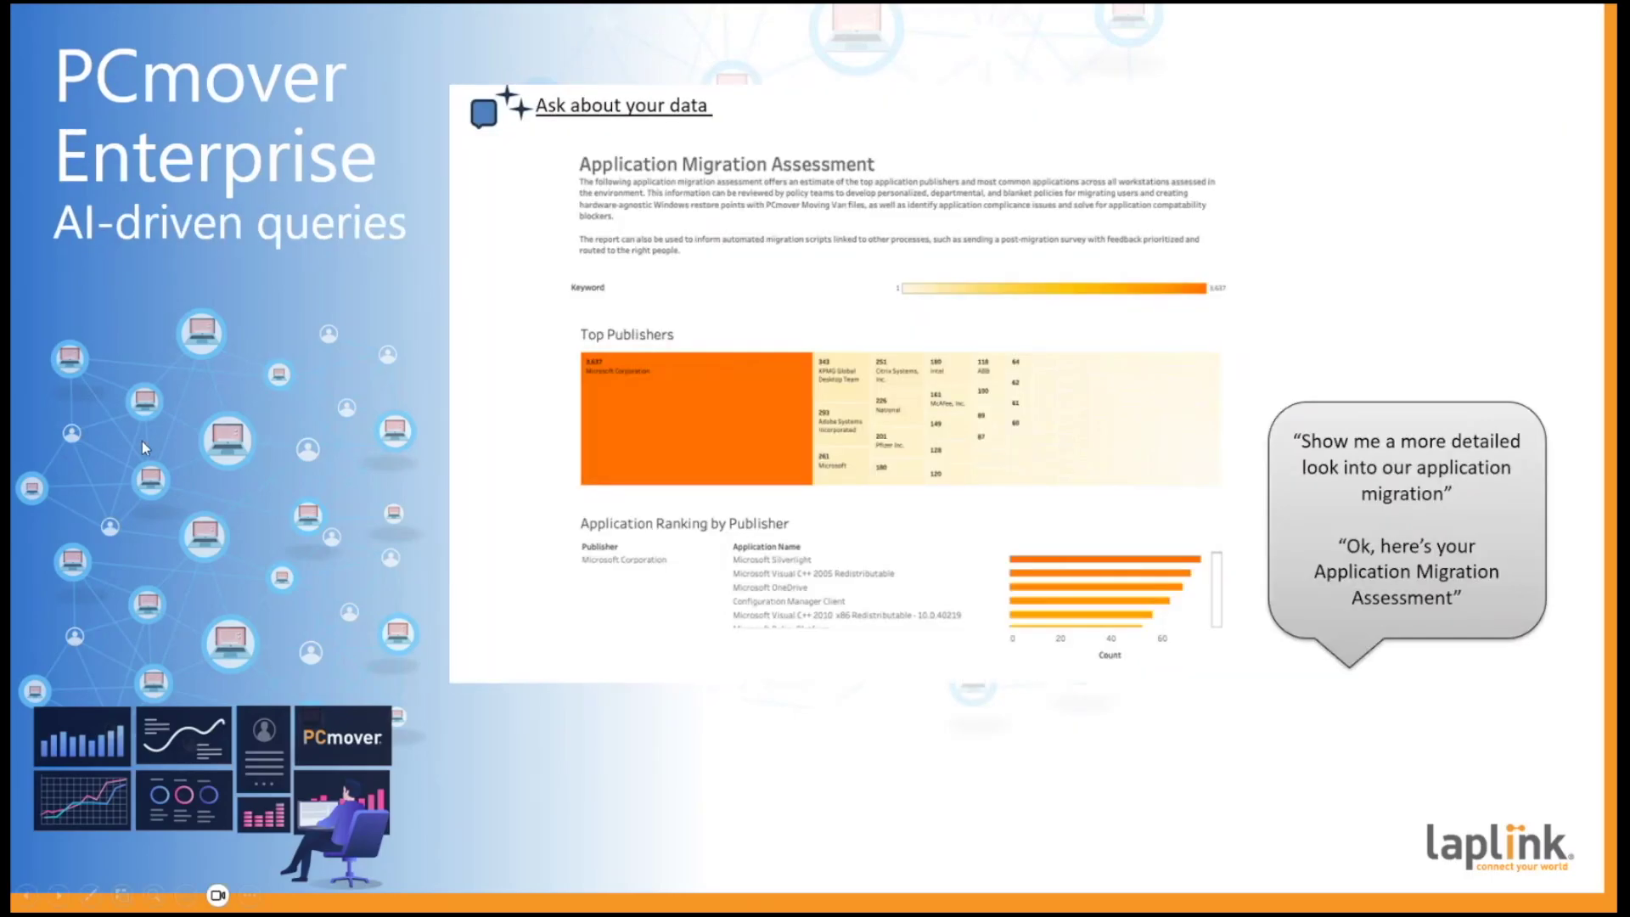